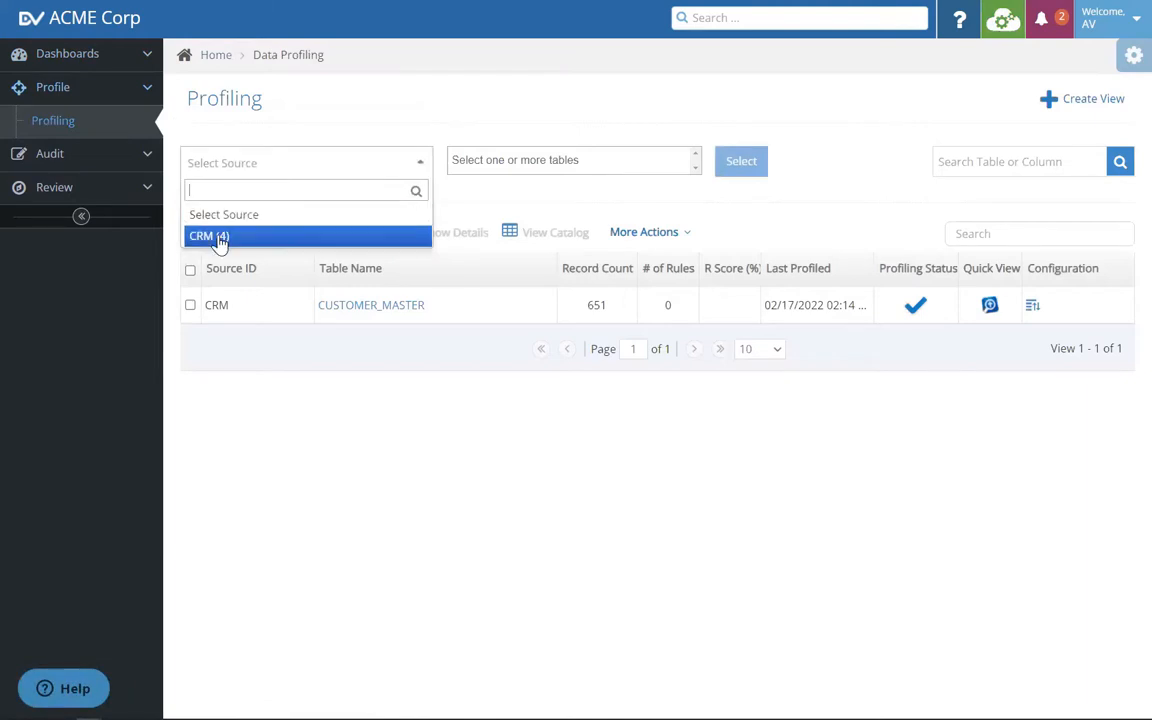
Filter the profiling list to the CRM source's CUSTOMER_MASTER table and show that table's details
click(501, 162)
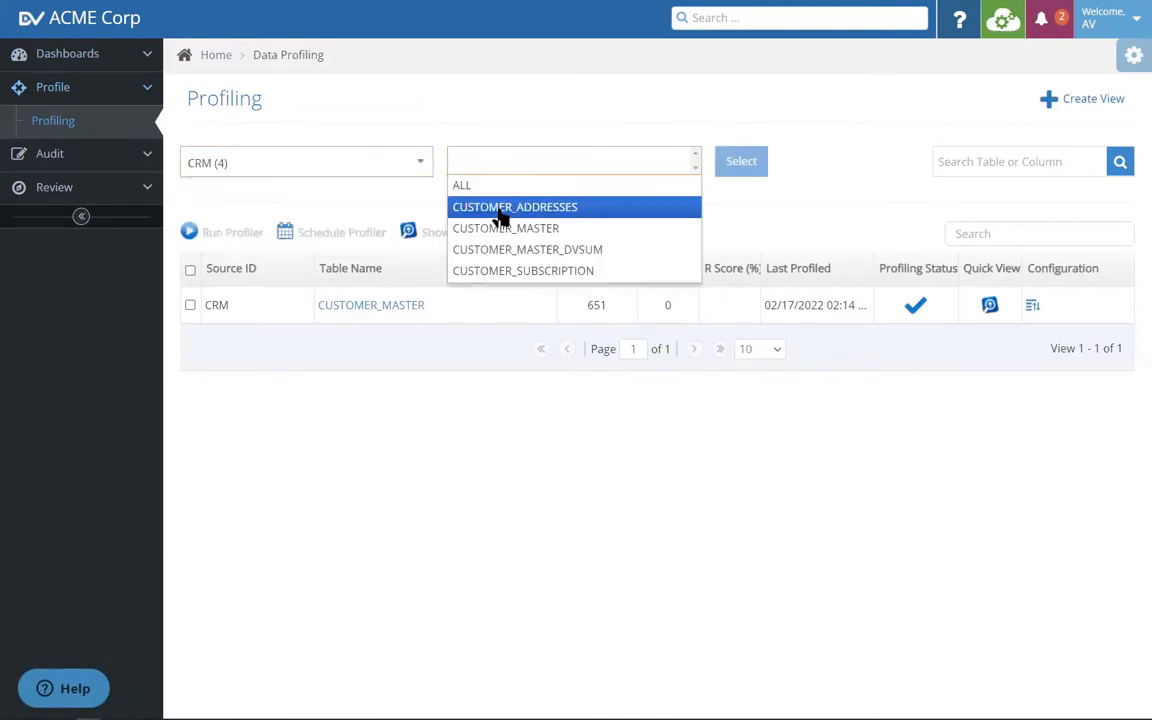
click(501, 228)
click(735, 170)
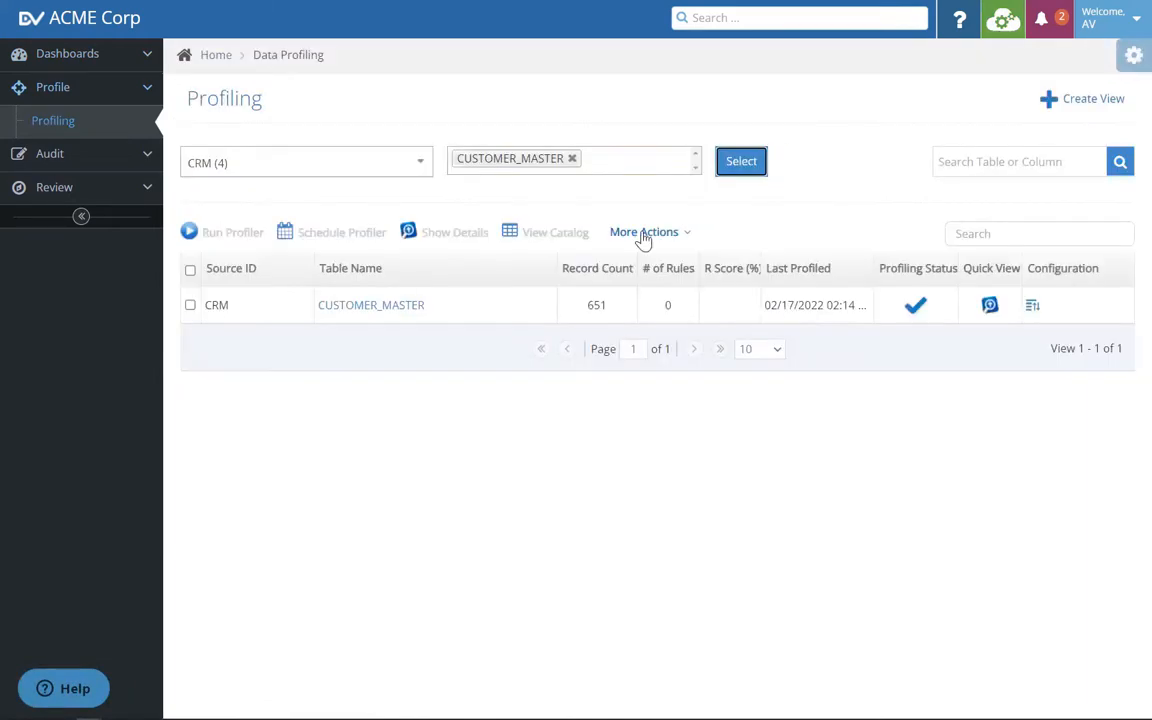
click(449, 312)
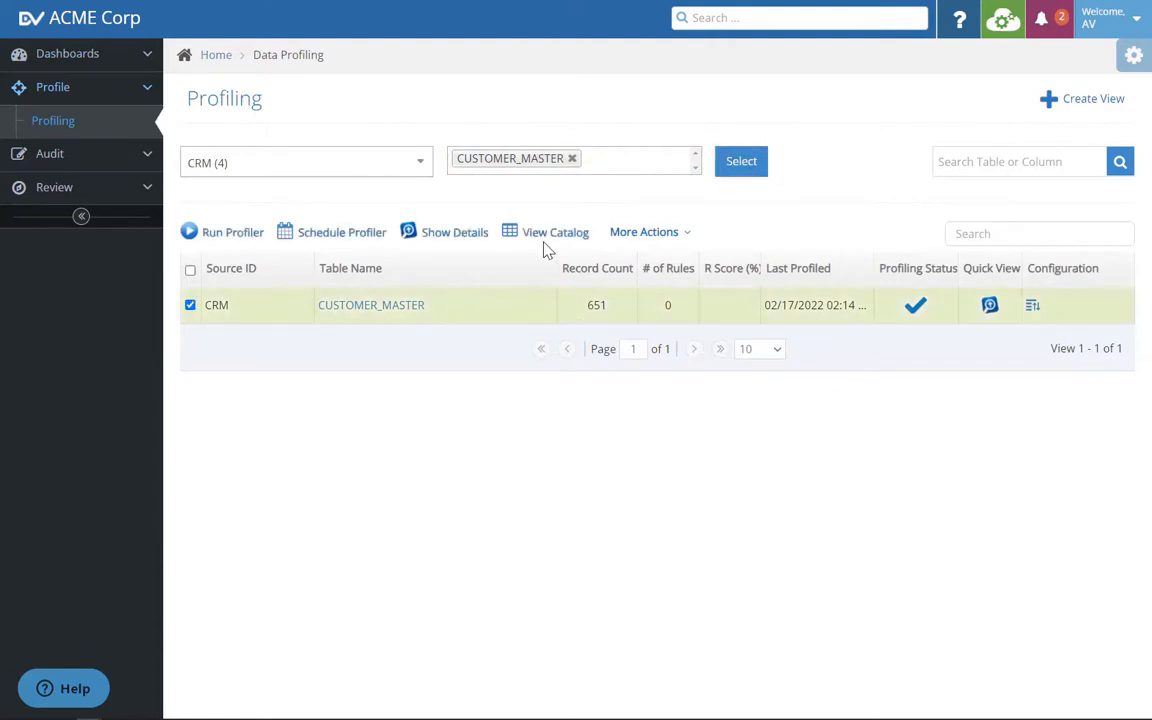
click(460, 242)
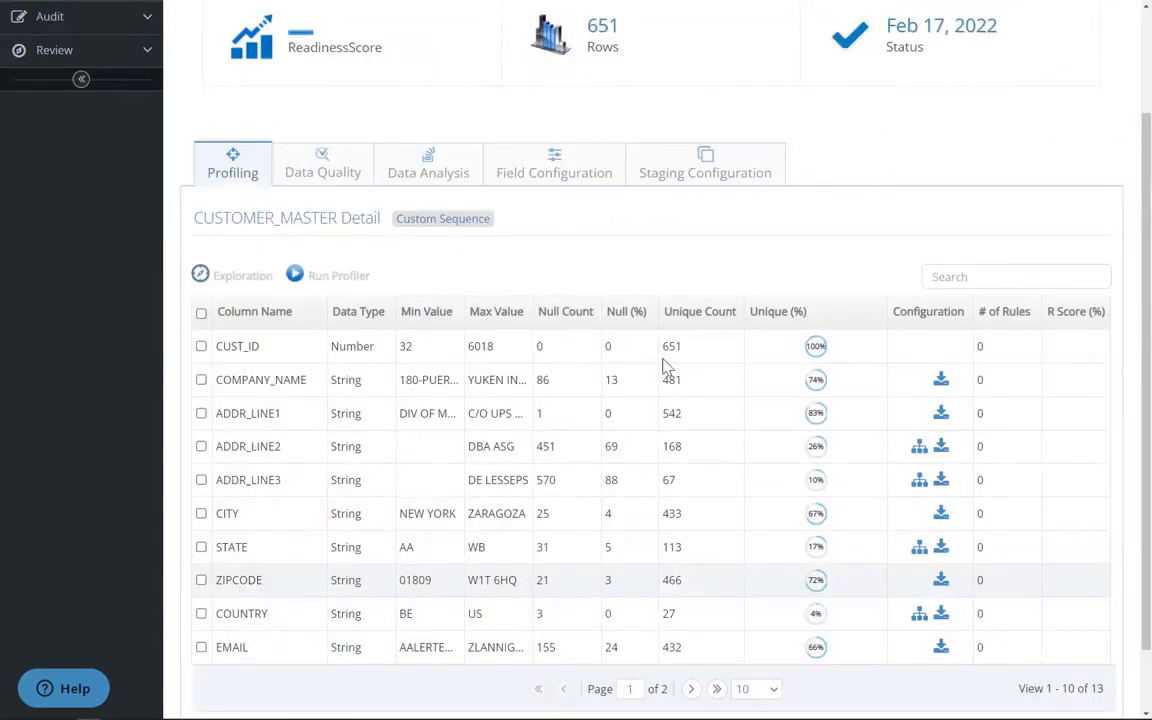
Open CUSTOMER_MASTER's staging configuration for editing and review its match merge, validation, load and staging table settings
click(701, 166)
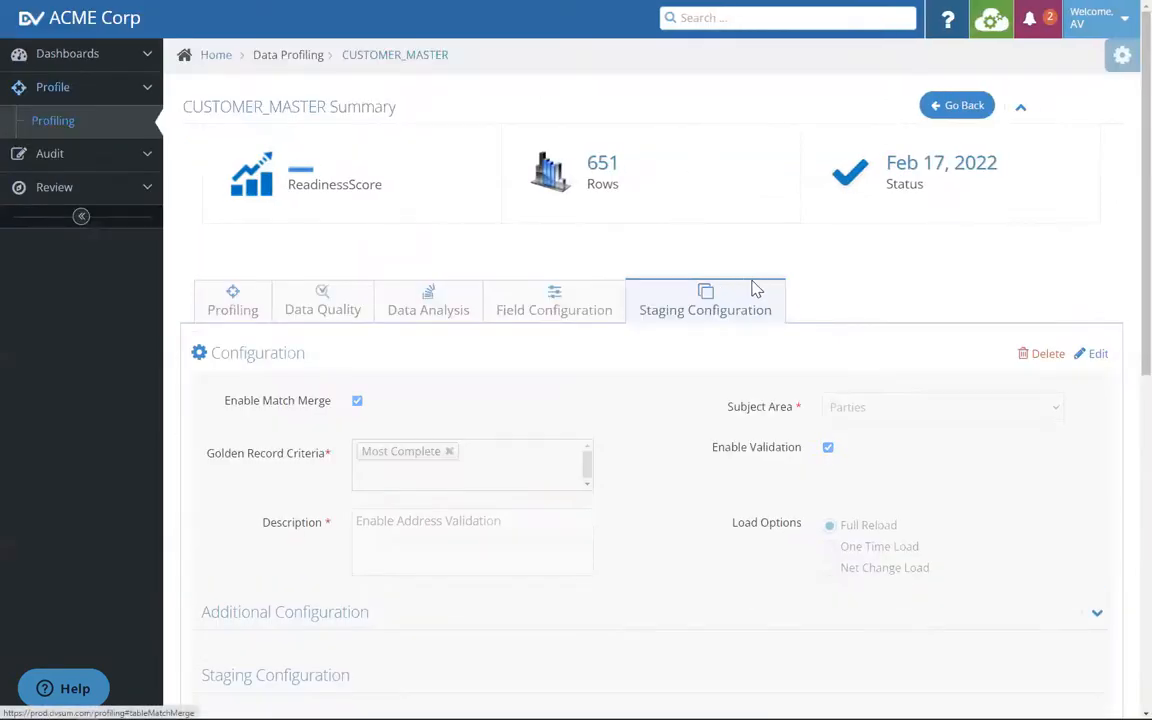
click(1100, 355)
scroll(867, 309, down, 5)
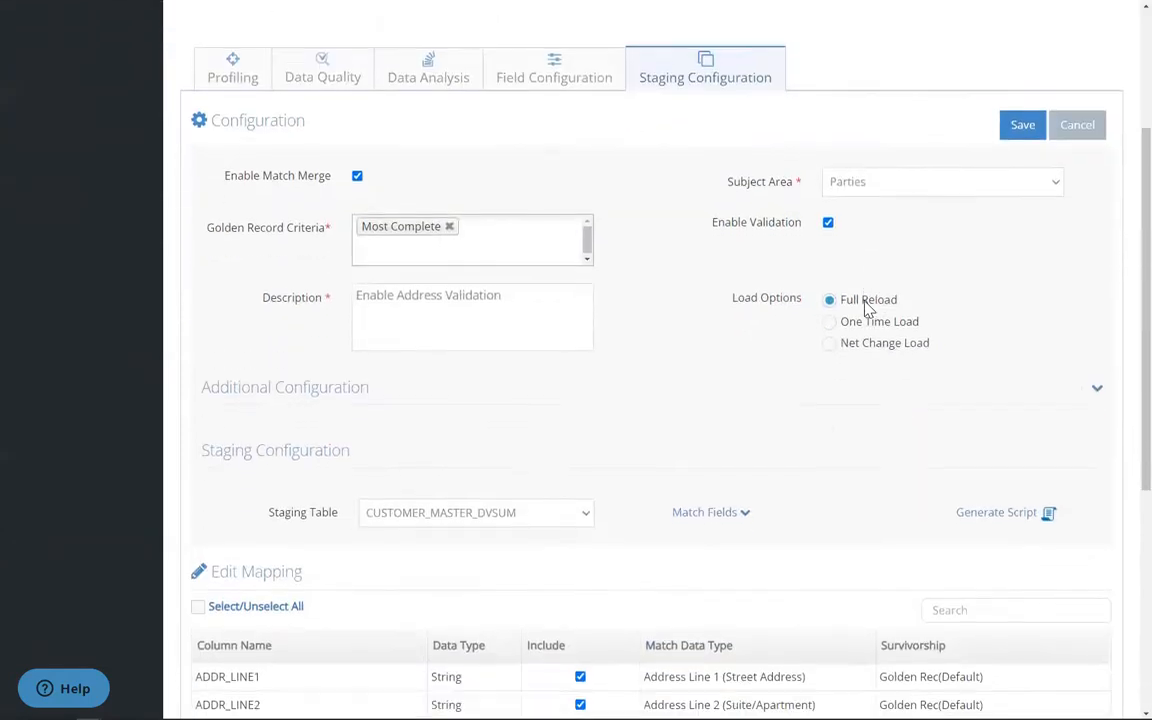
scroll(867, 309, down, 2)
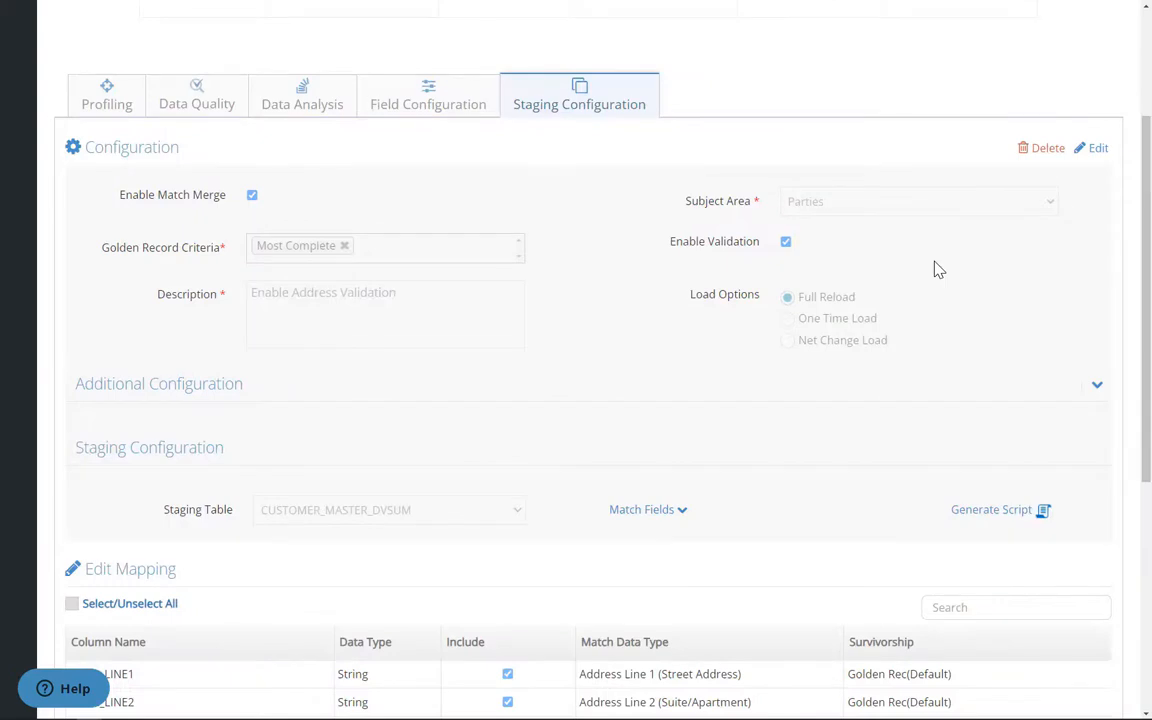
scroll(933, 267, up, 2)
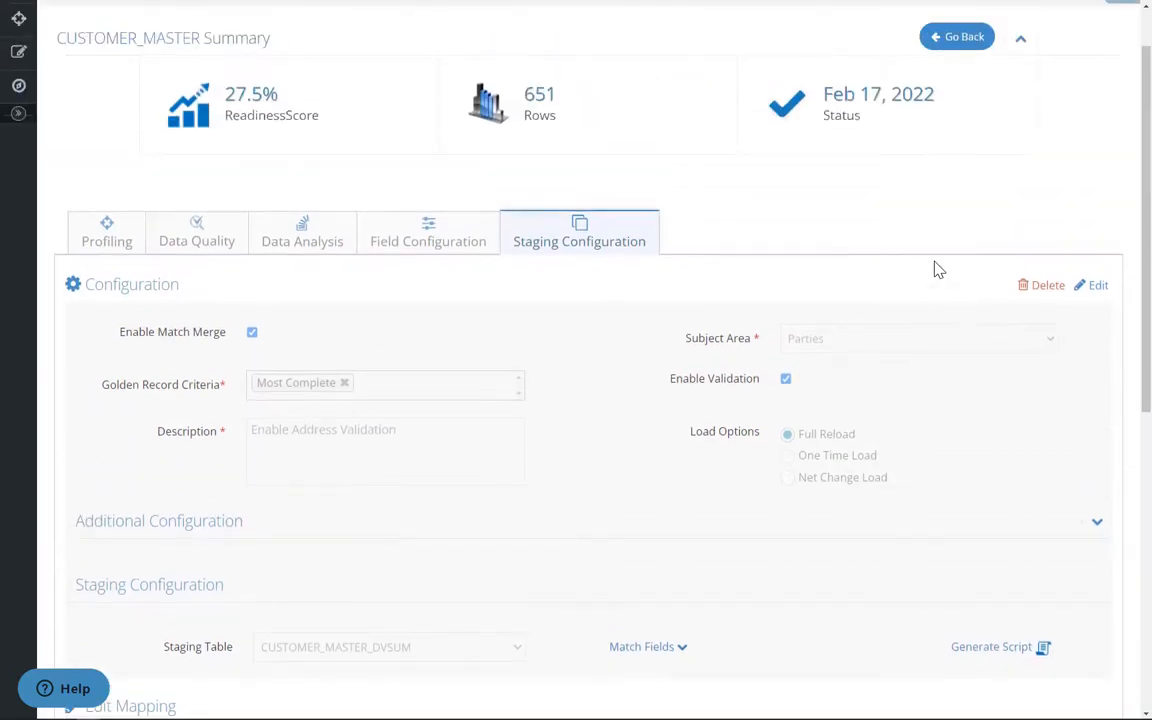
Start a new Process Quality rule of type ADDRESS VALIDATION in the rule management page
mouse_move(19, 130)
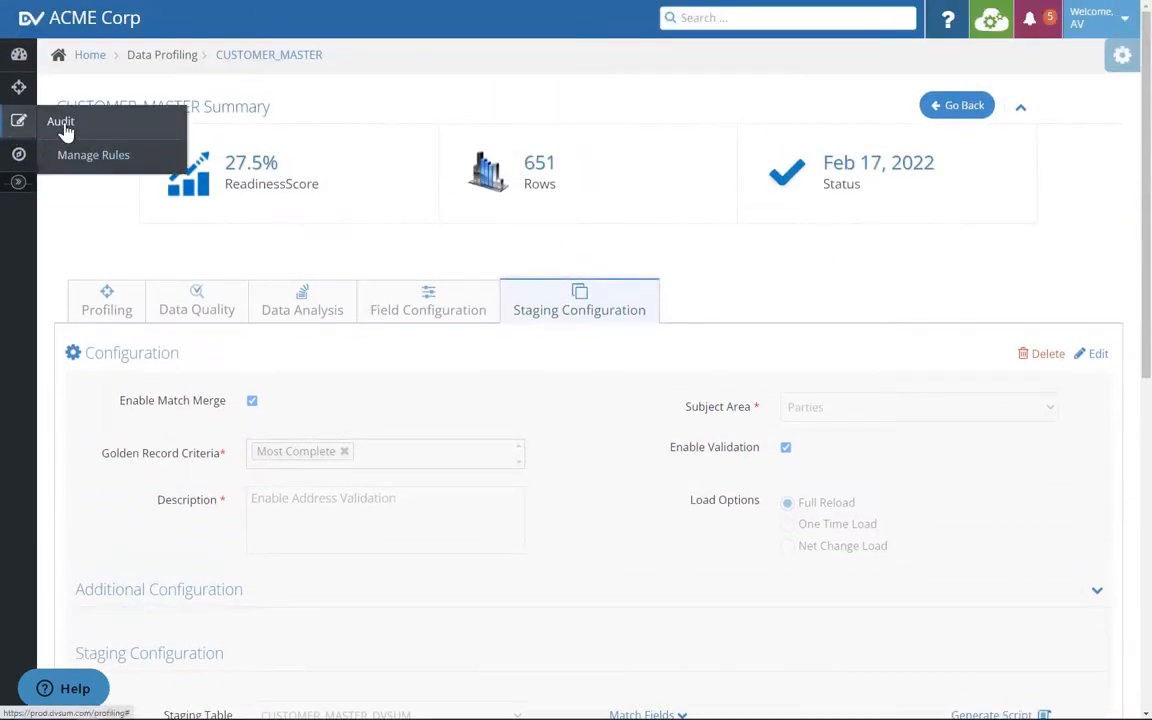
click(110, 153)
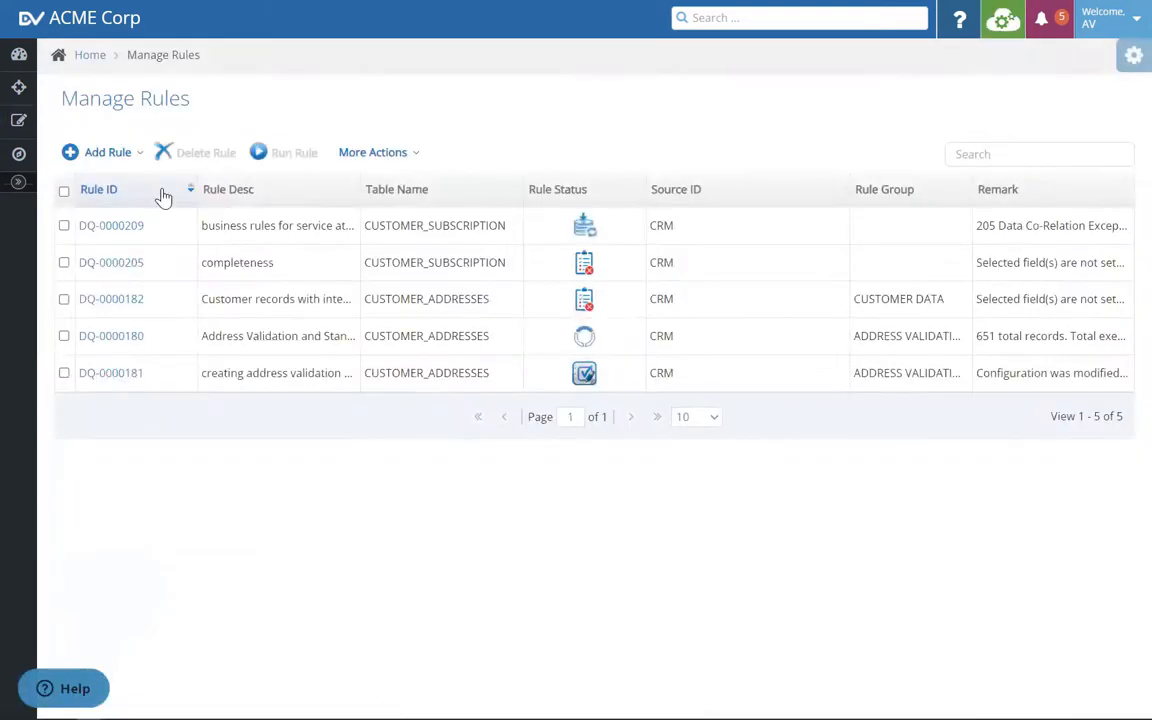
click(119, 160)
mouse_move(123, 179)
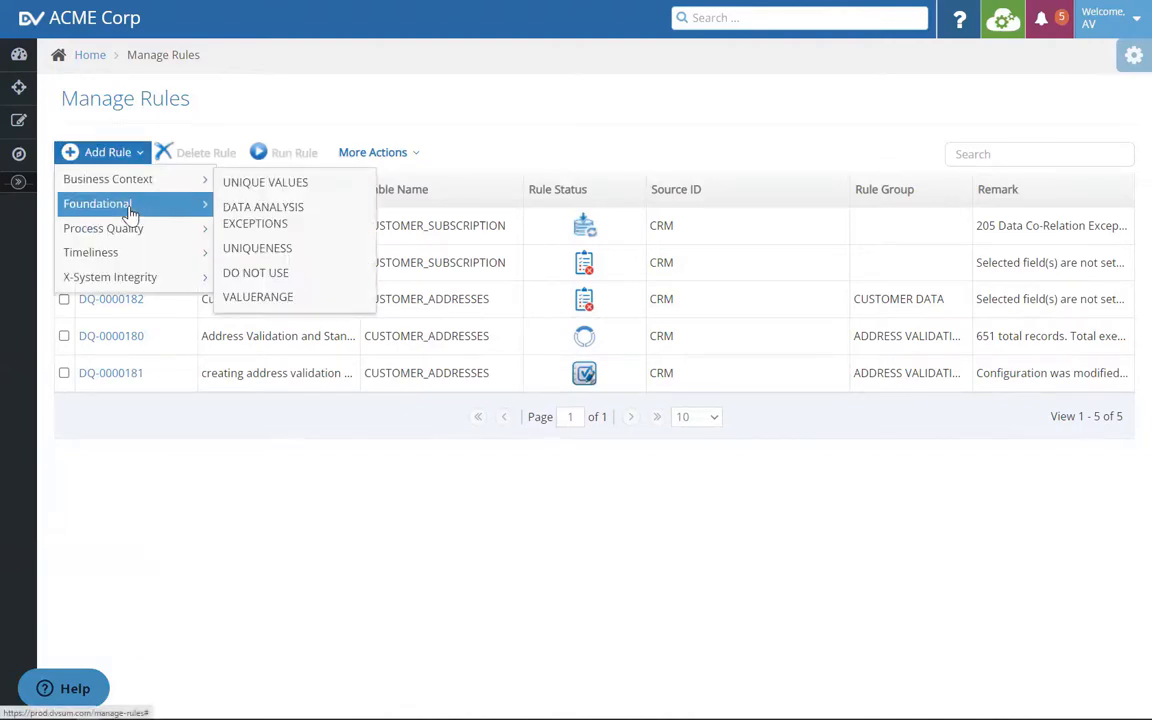
mouse_move(100, 230)
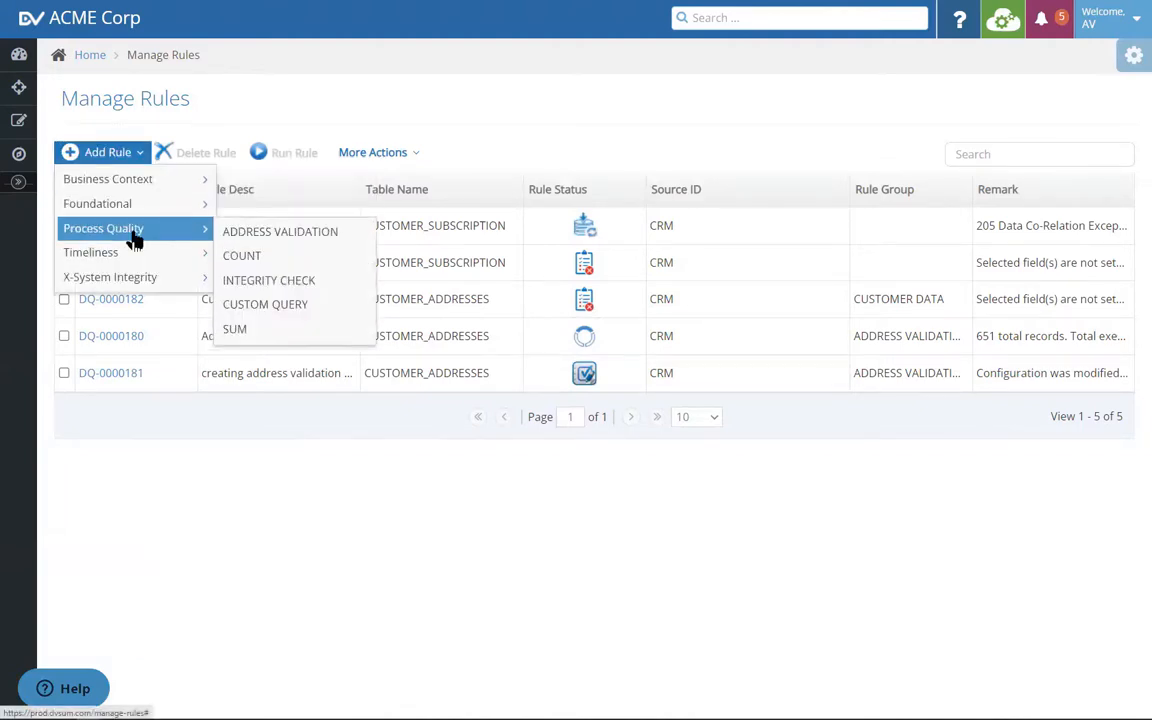
click(255, 240)
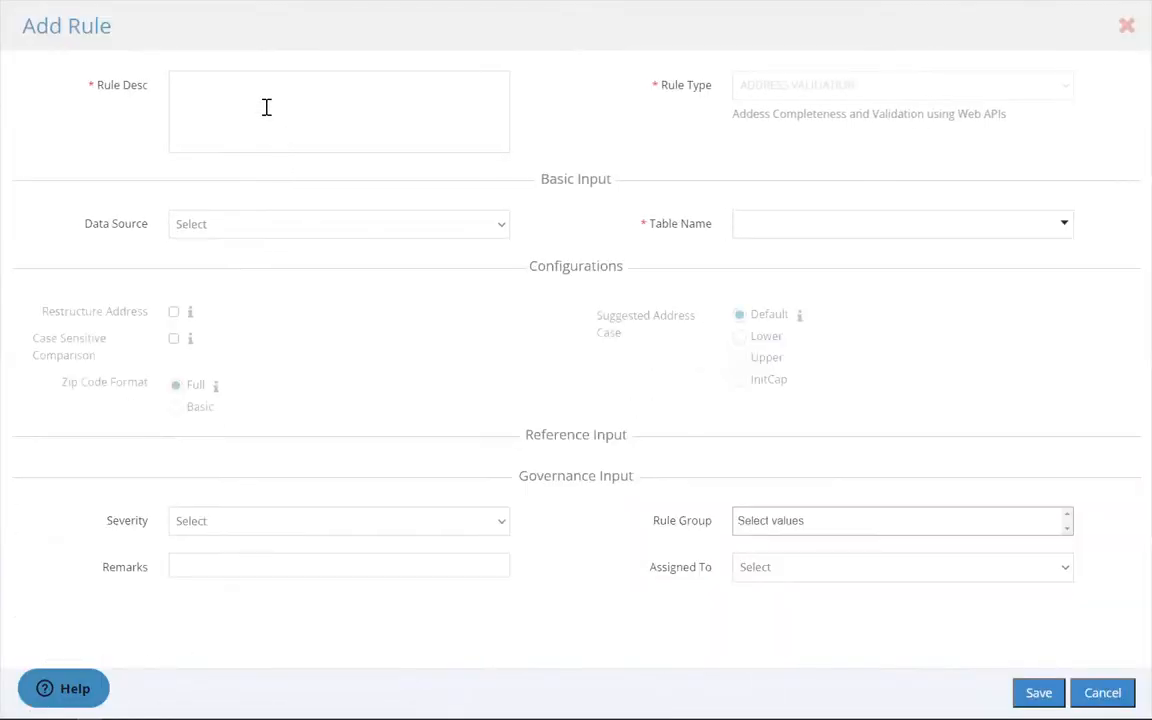
Describe the rule as "AV Demo", set data source CRM, table CUSTOMER_MASTER and zip code format Basic, and save it
text(AV Demo)
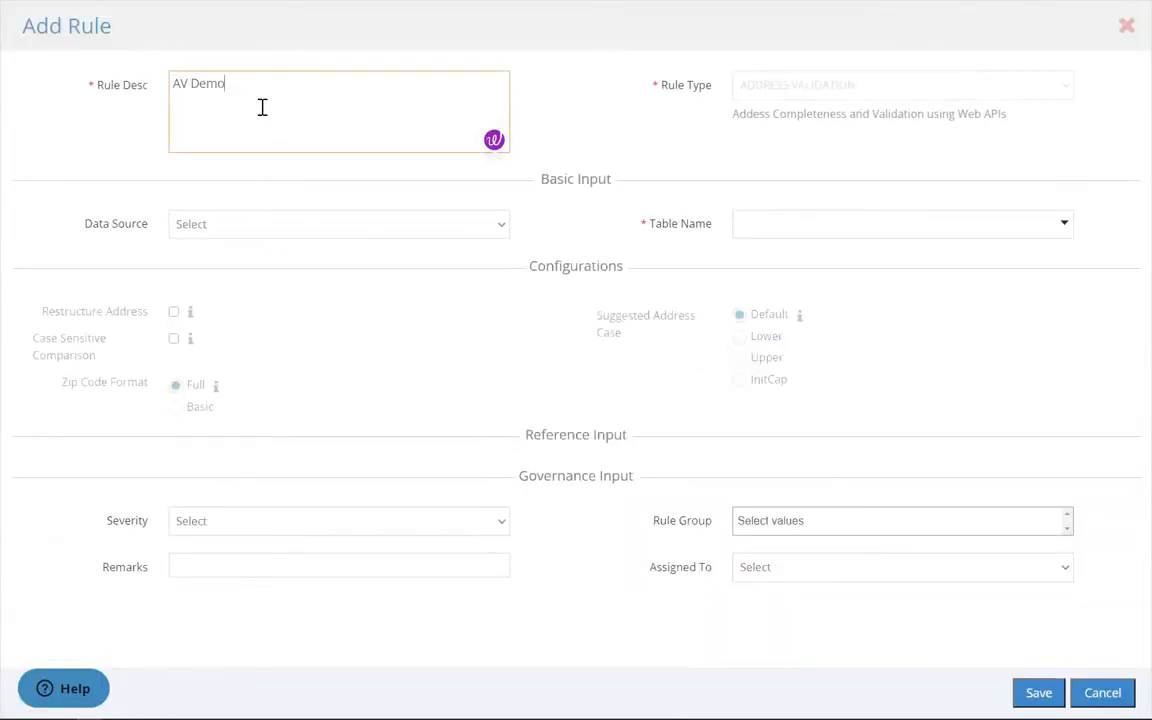
click(236, 222)
click(215, 328)
click(791, 226)
text(CUSTOMER)
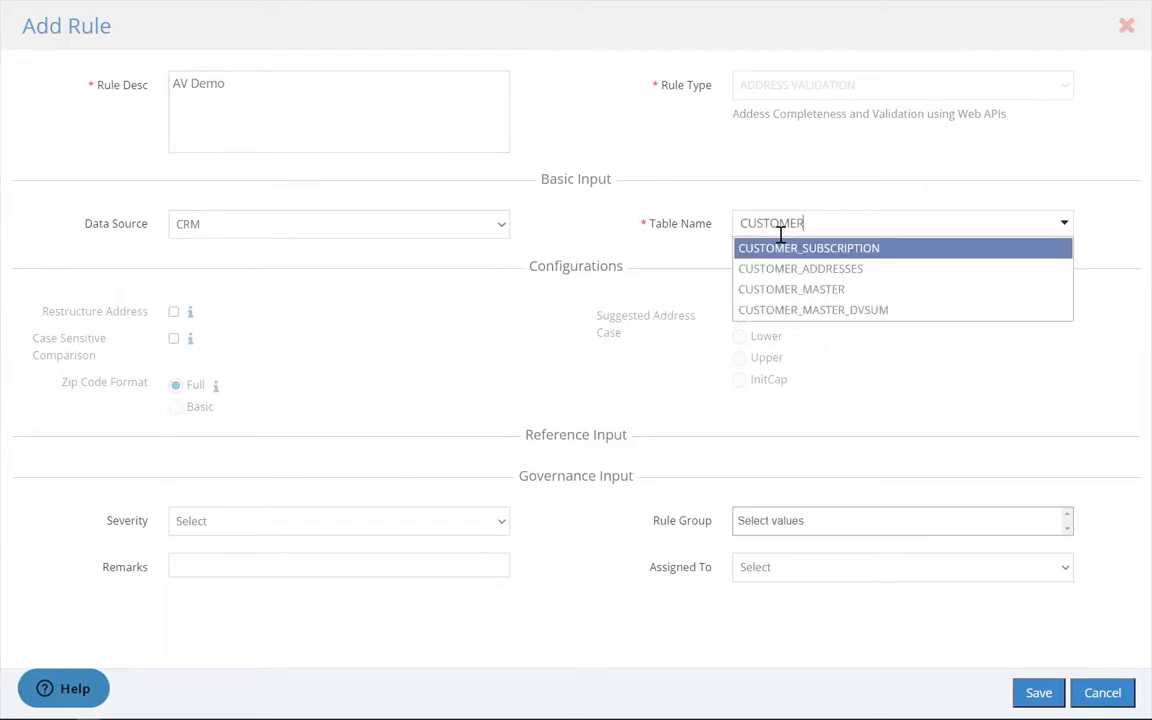
click(795, 290)
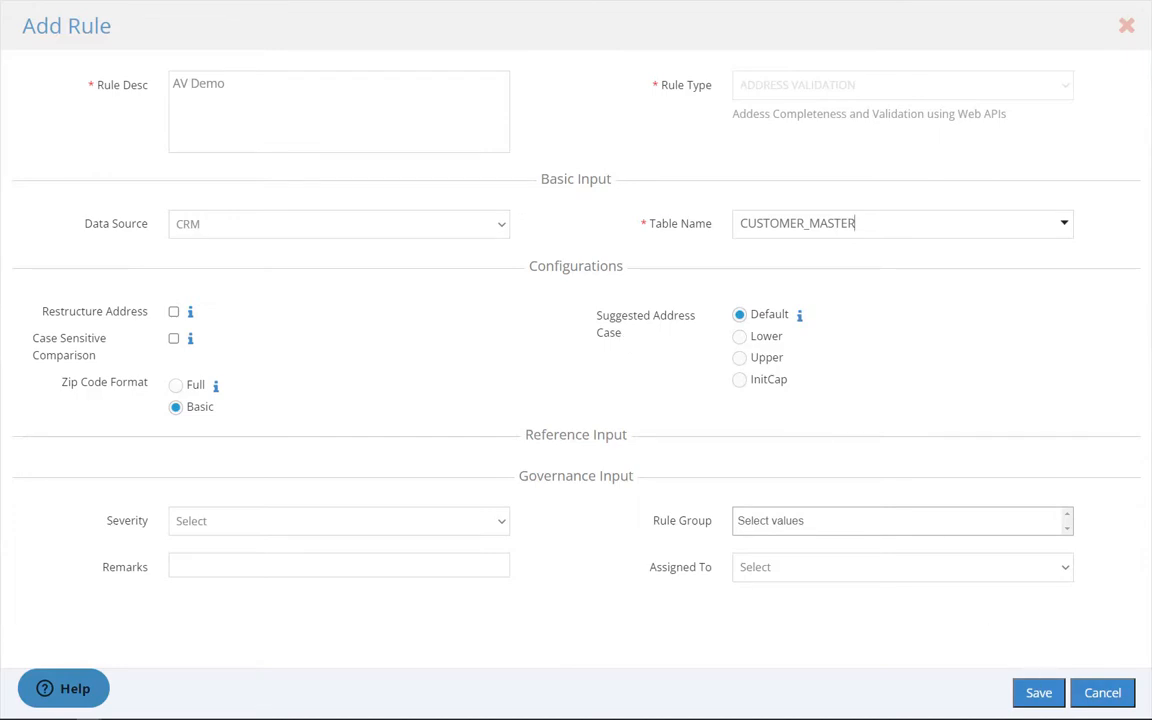
click(1039, 692)
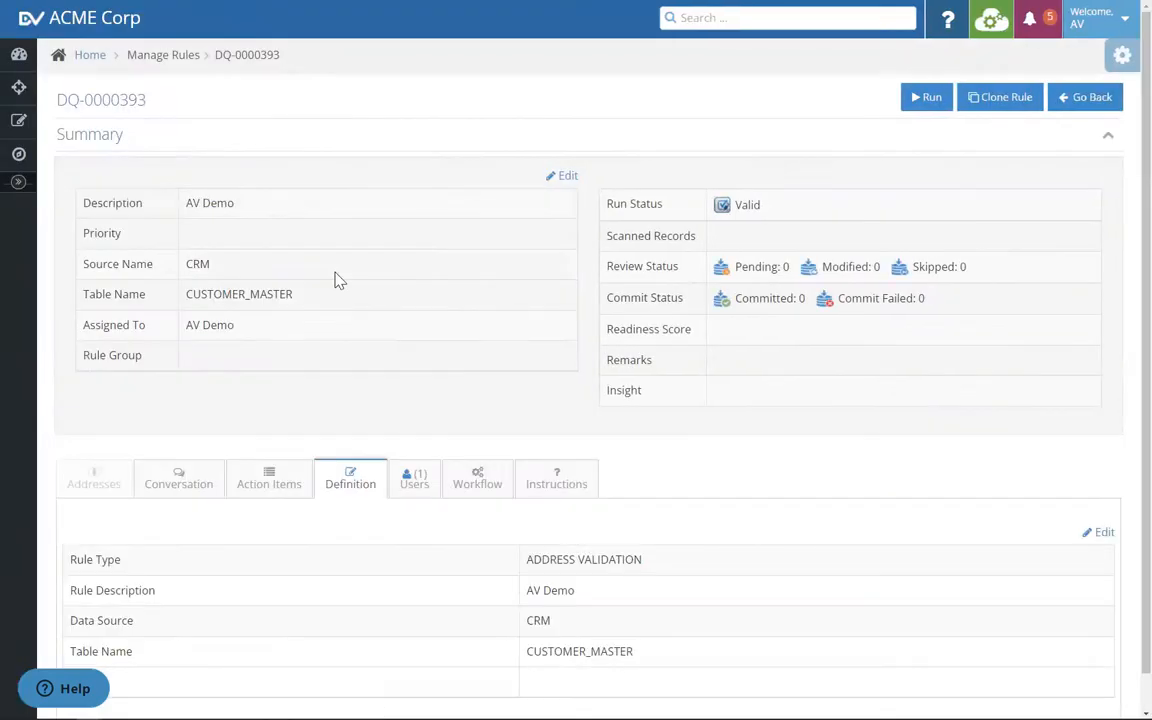
Run the AV Demo rule and open its matched addresses for review
click(925, 103)
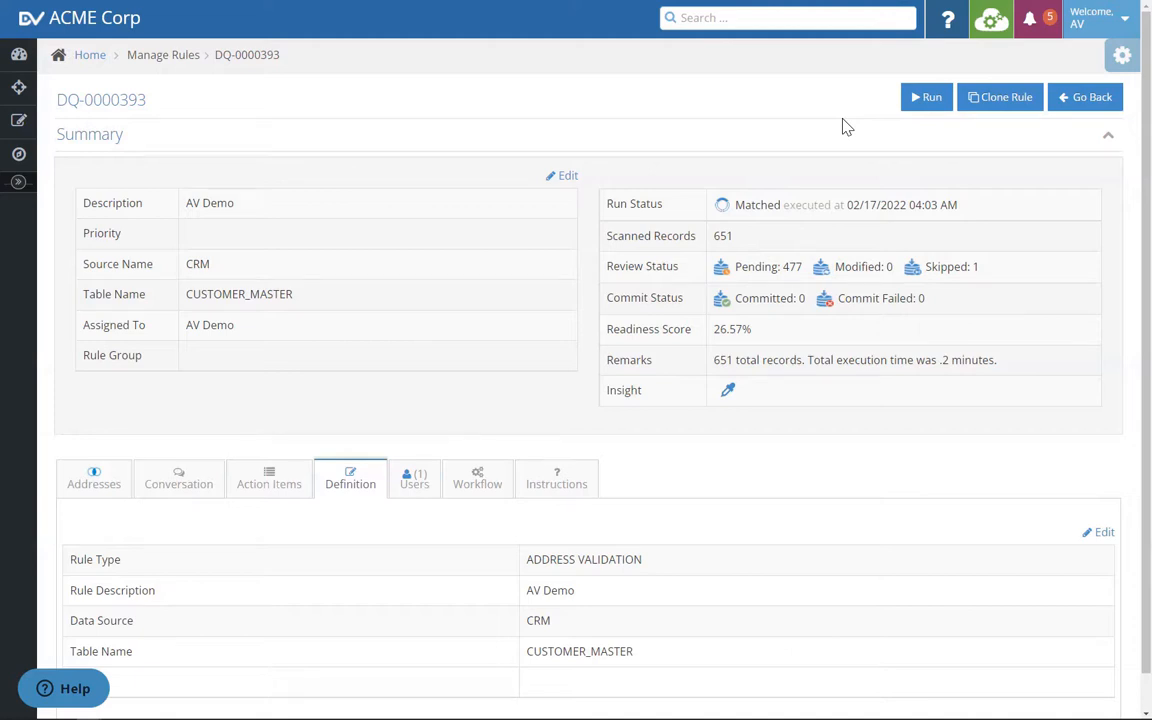
scroll(268, 296, down, 1)
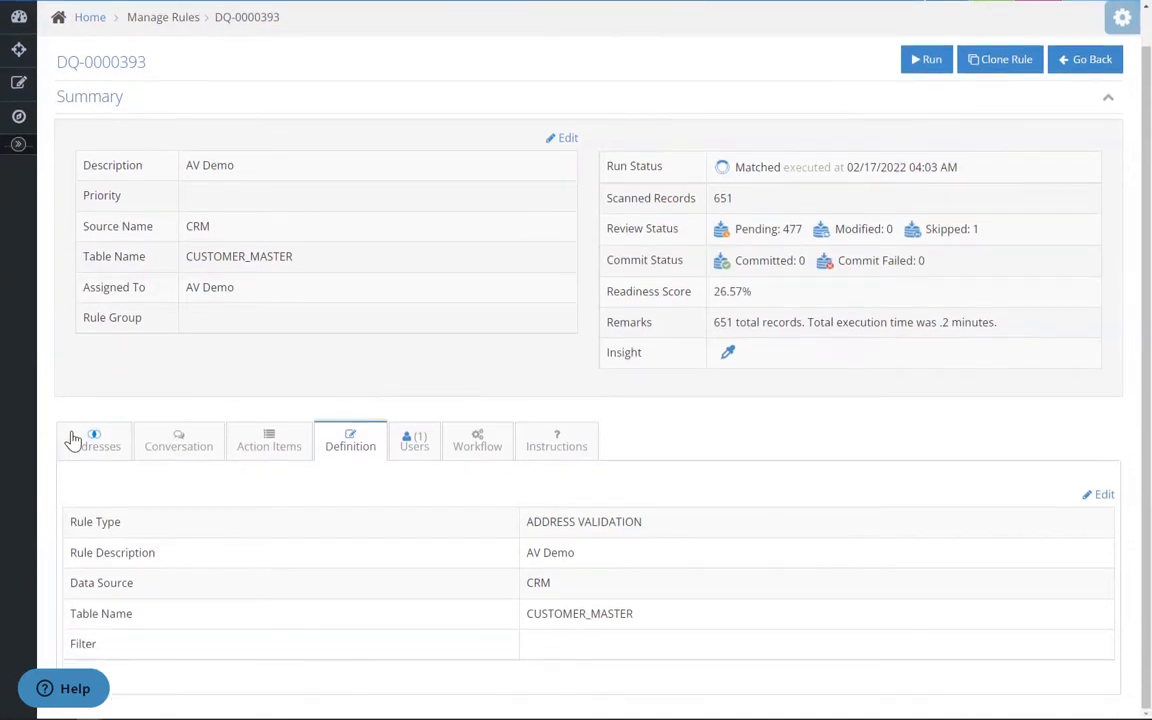
click(112, 444)
scroll(900, 360, down, 3)
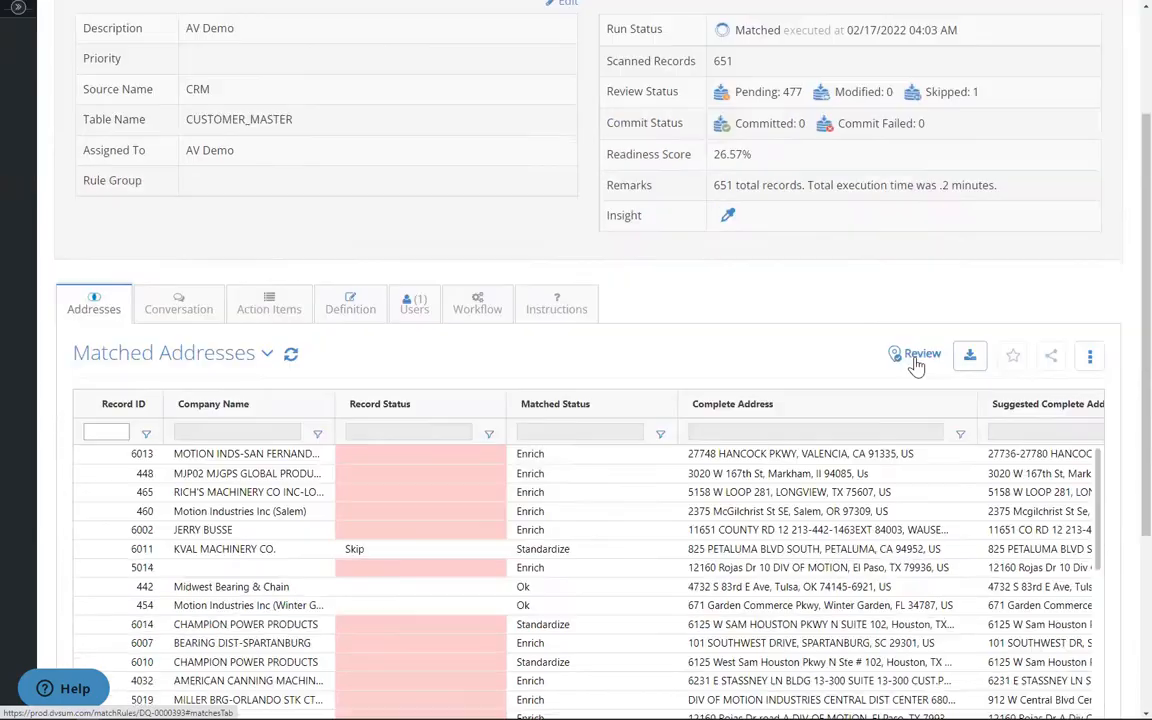
click(915, 356)
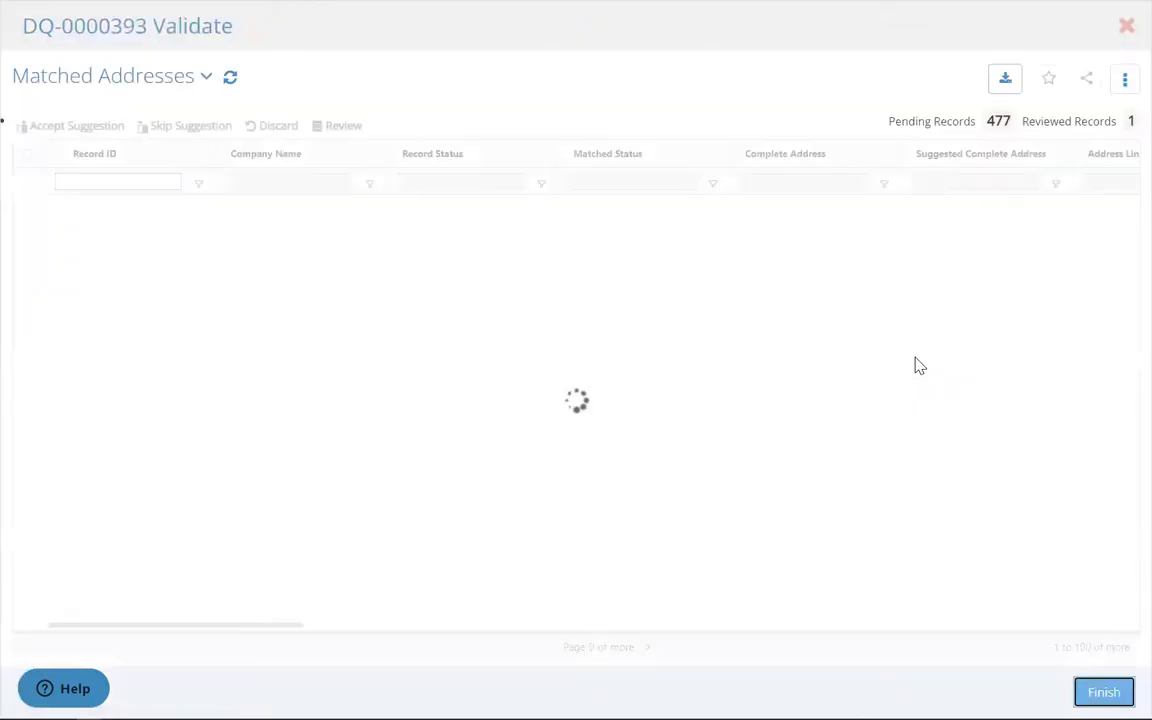
View the Matched Status filter options and inspect the Midwest Bearing & Chain record's address validation without saving changes
click(635, 183)
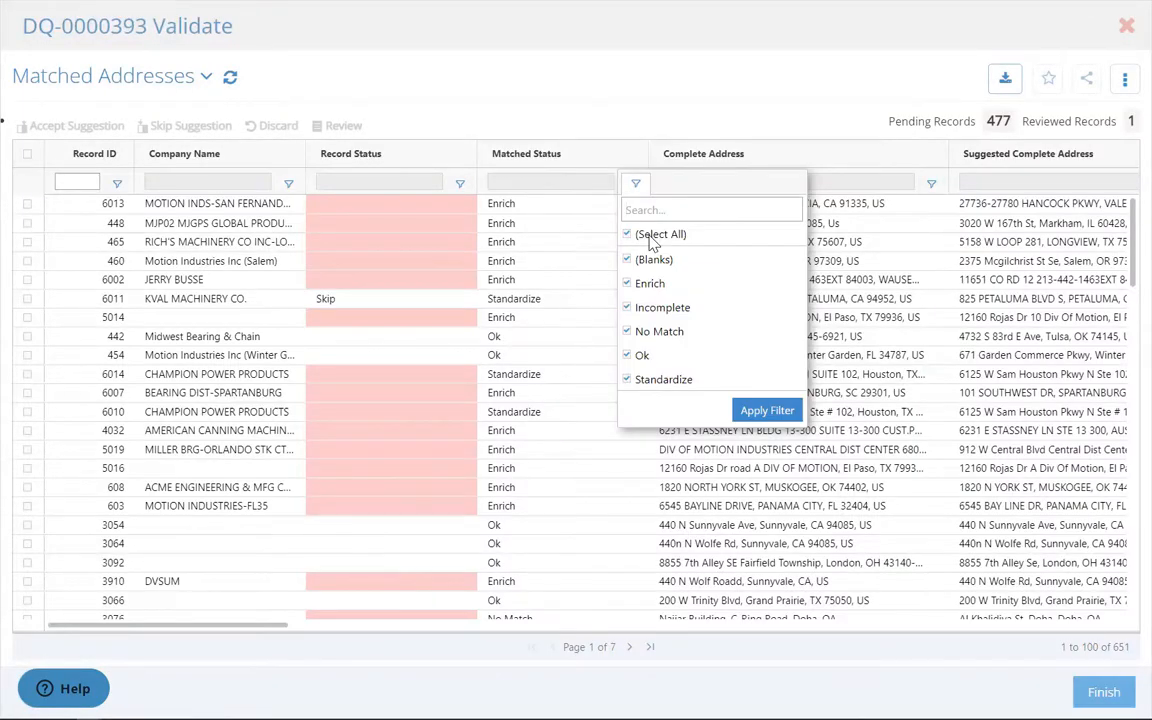
click(602, 101)
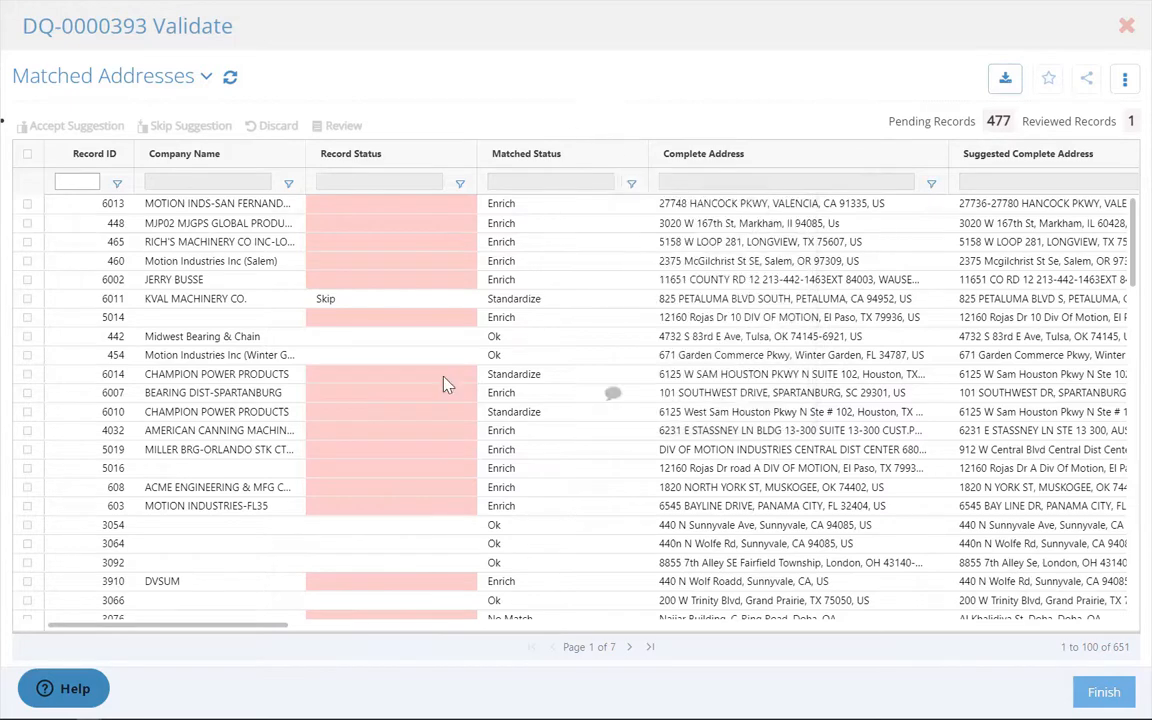
click(250, 342)
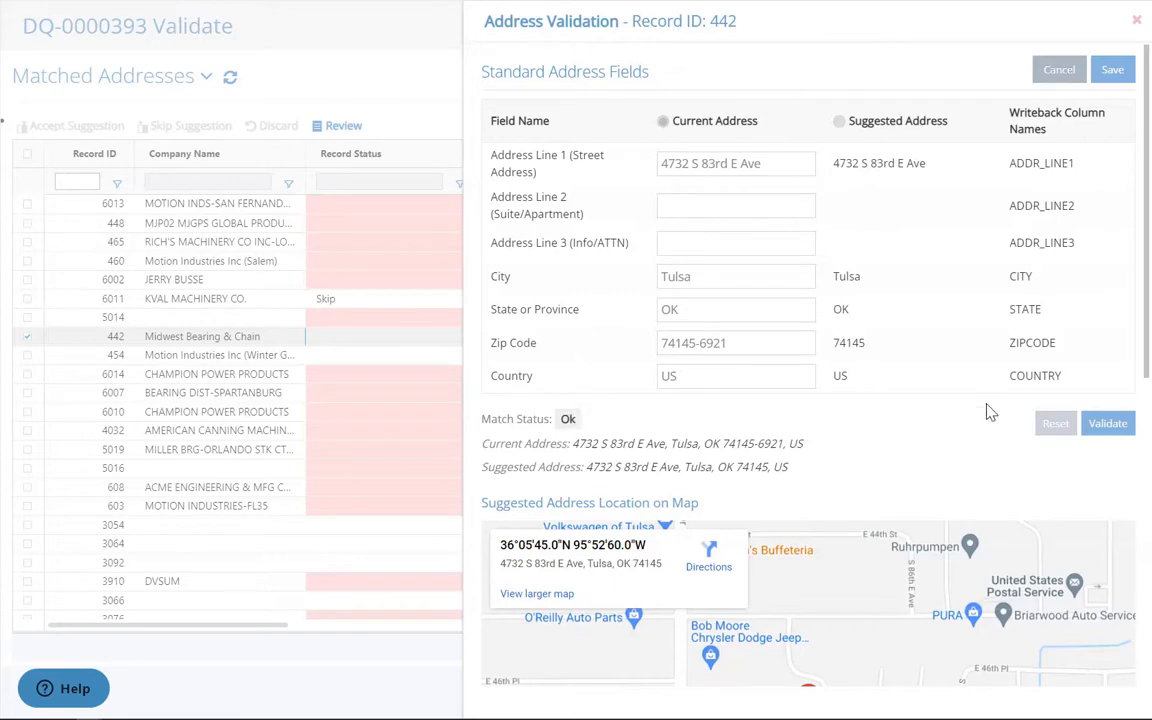
click(1060, 72)
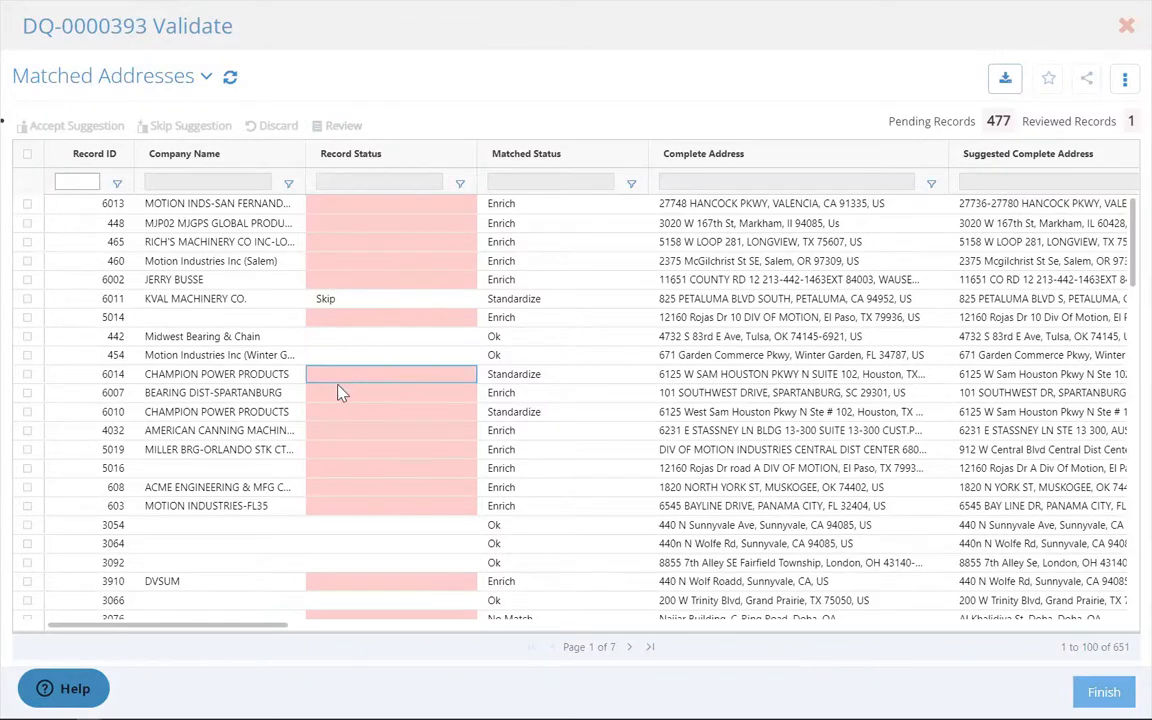
Compare the first CHAMPION POWER PRODUCTS record's current and suggested addresses, and set its record status to Skip
click(262, 377)
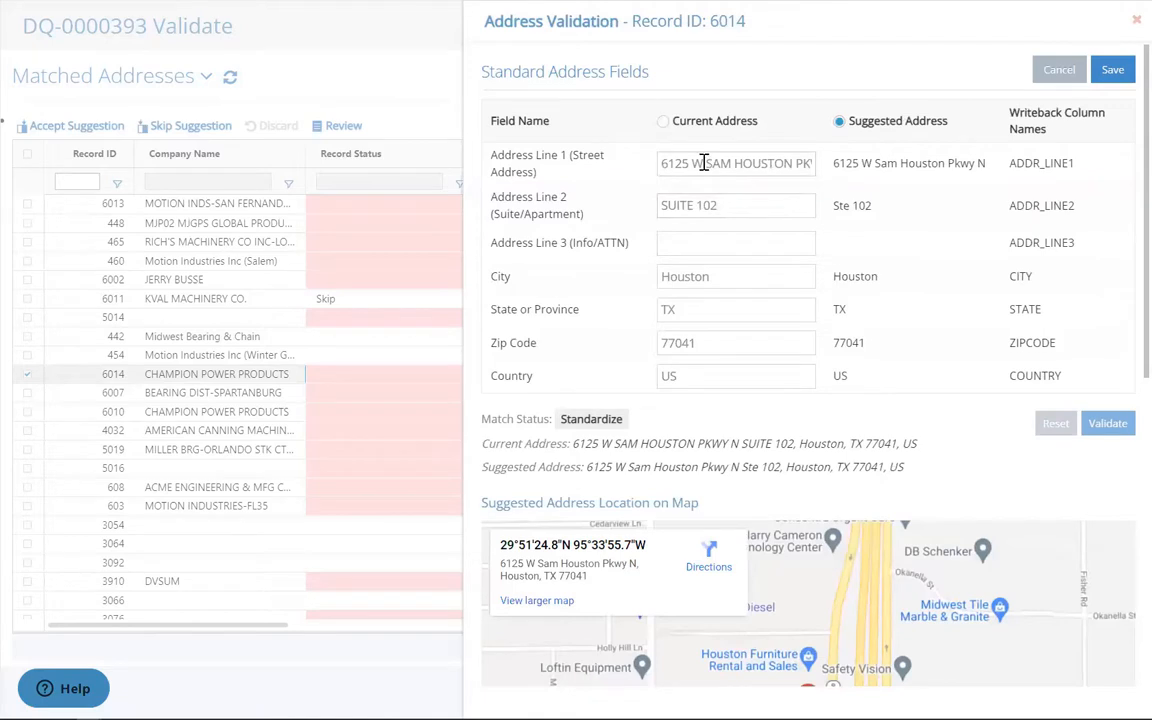
drag(712, 165, 781, 189)
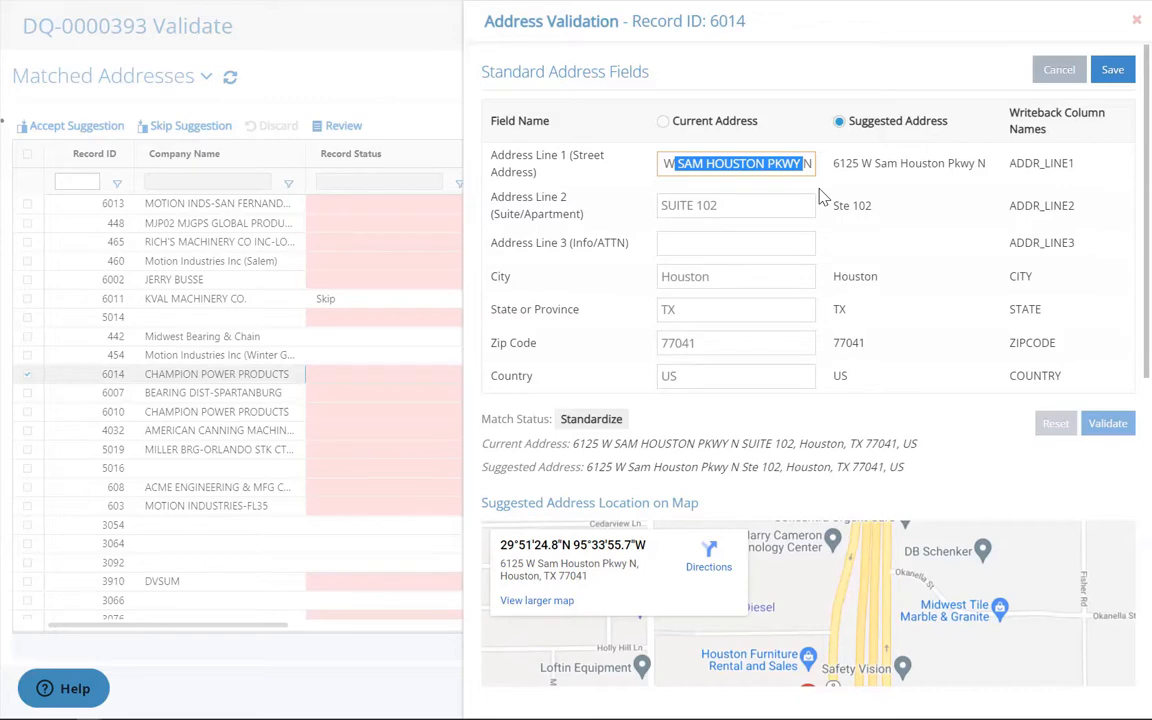
click(1059, 69)
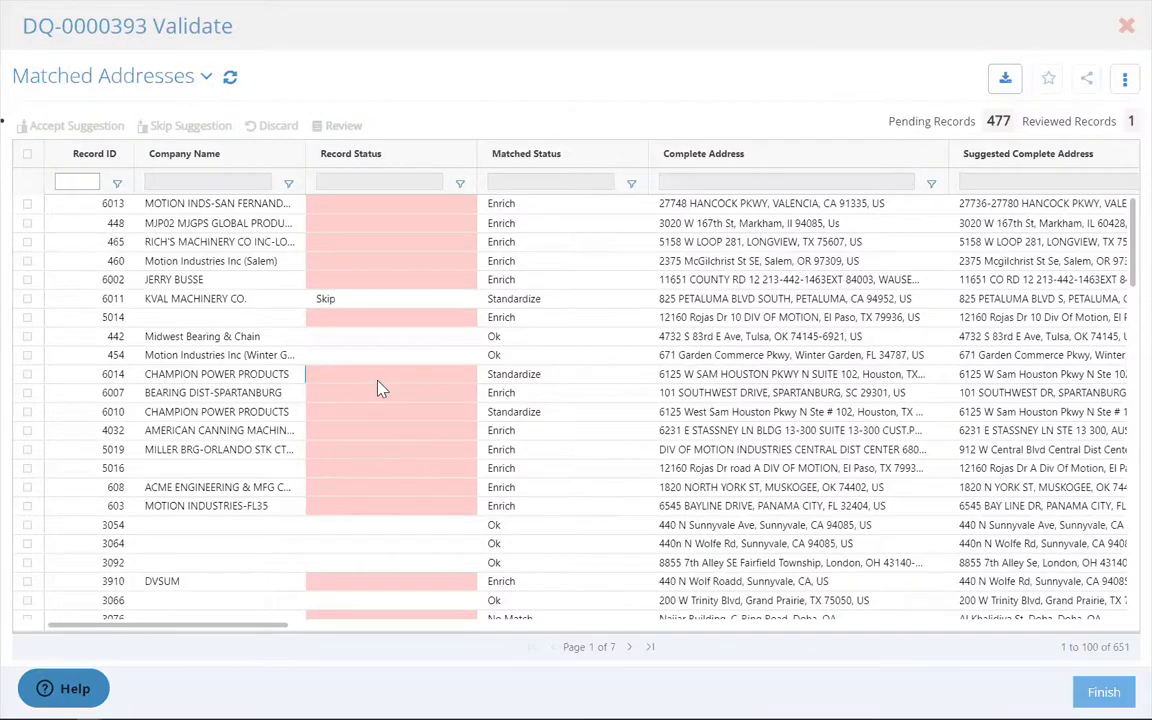
click(378, 384)
click(340, 398)
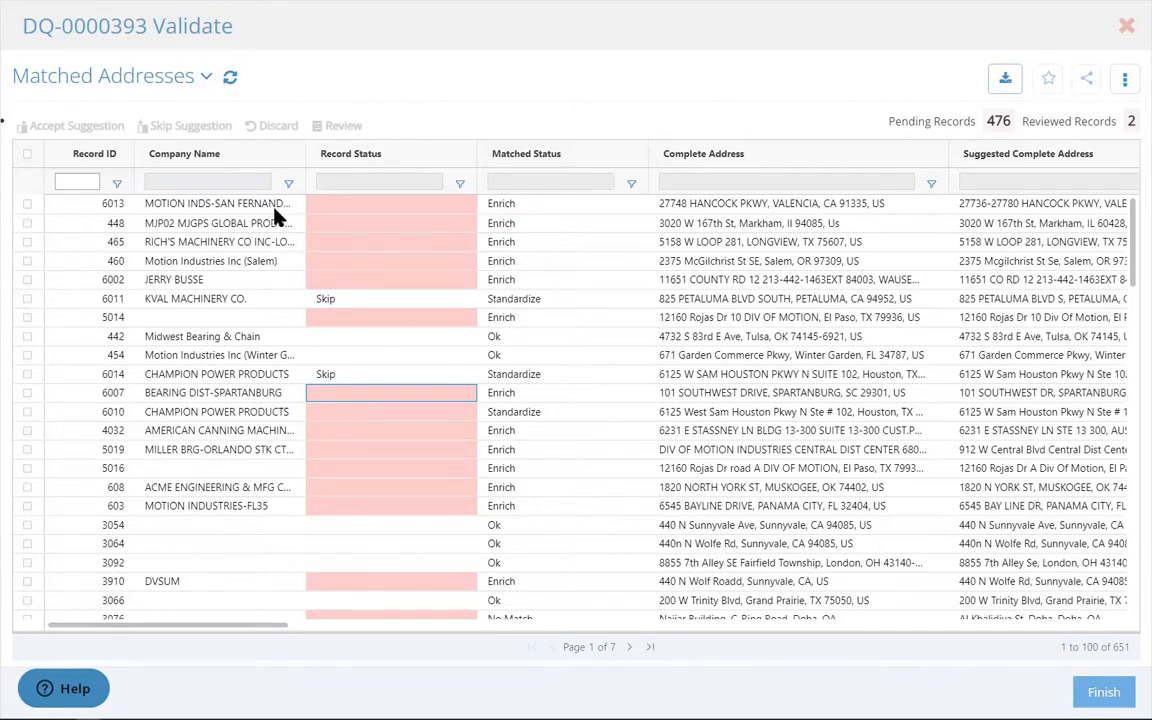
Check the MOTION INDS record's suggested zip code and map location, and mark it and the MJP02 record as Update
click(215, 204)
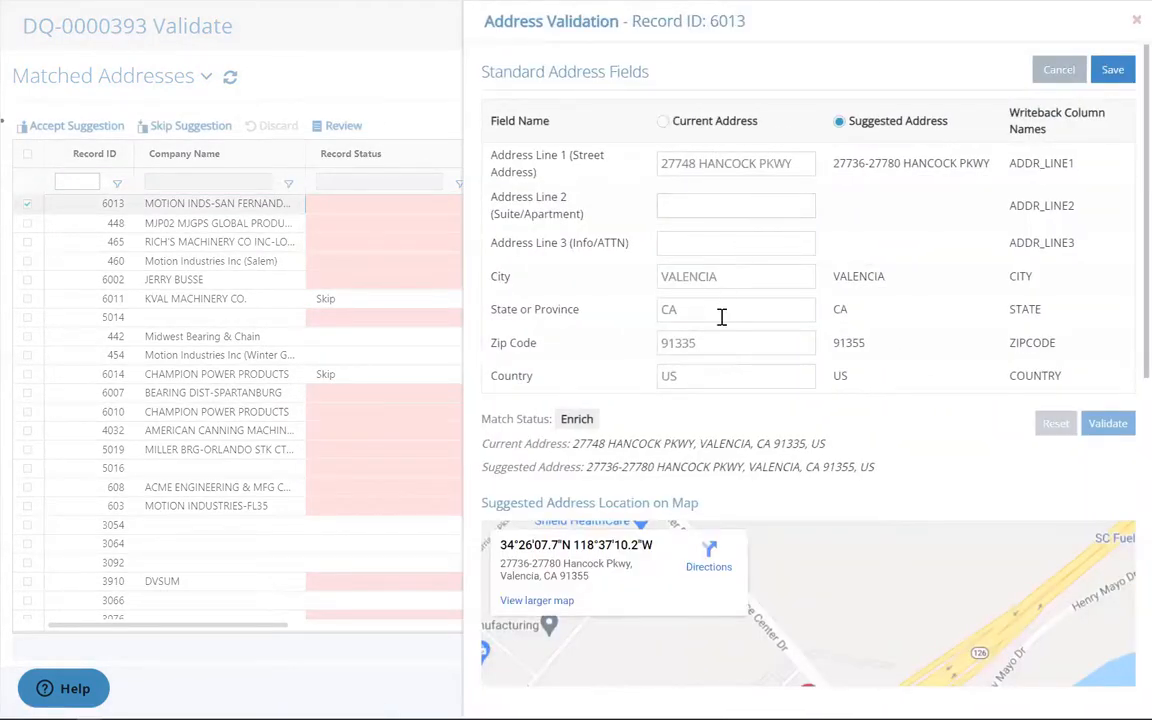
drag(710, 345, 620, 350)
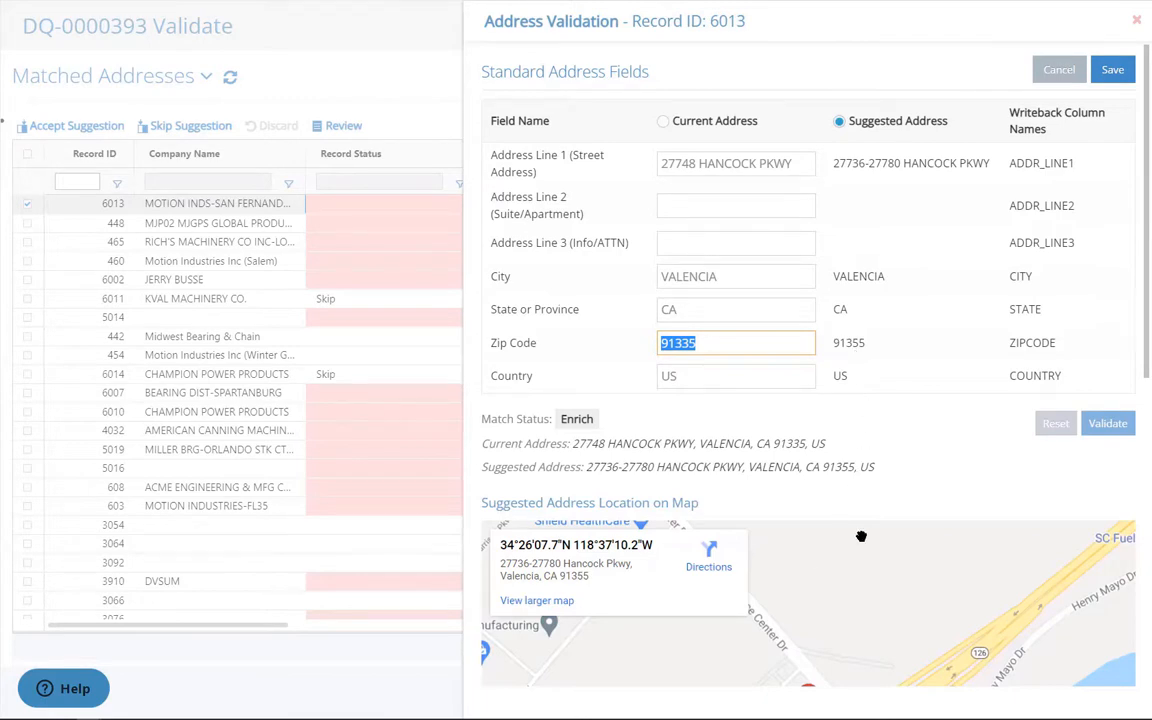
scroll(861, 531, down, 2)
scroll(861, 531, down, 2)
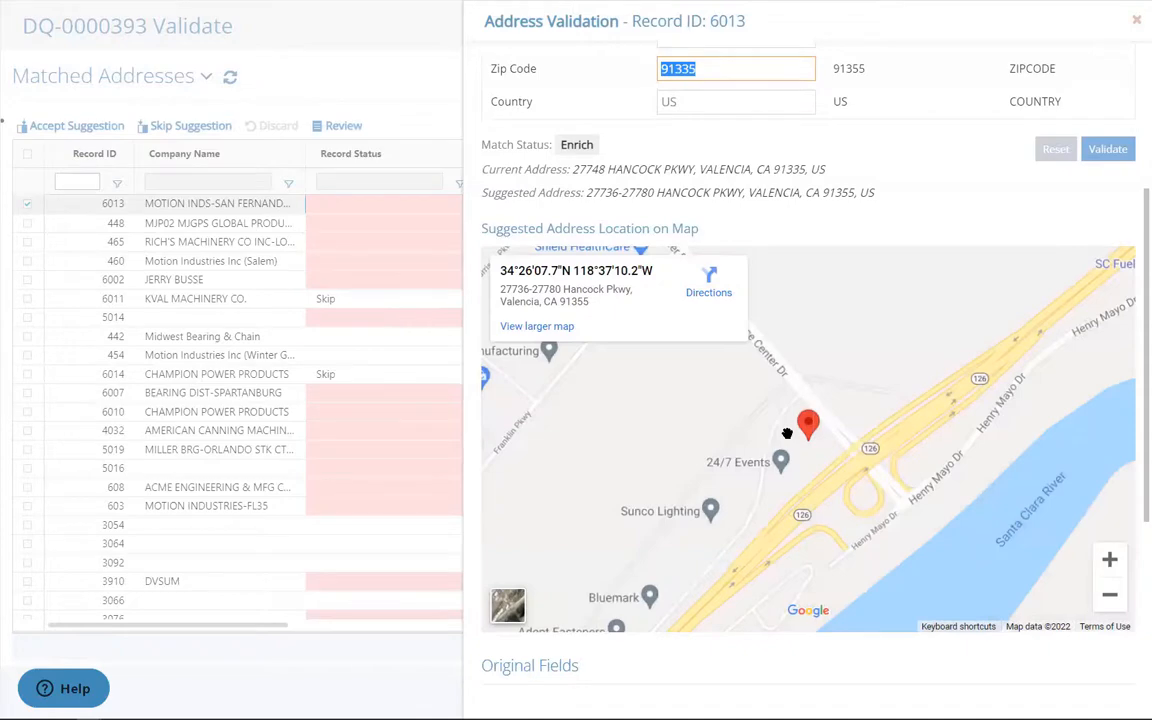
scroll(790, 362, up, 2)
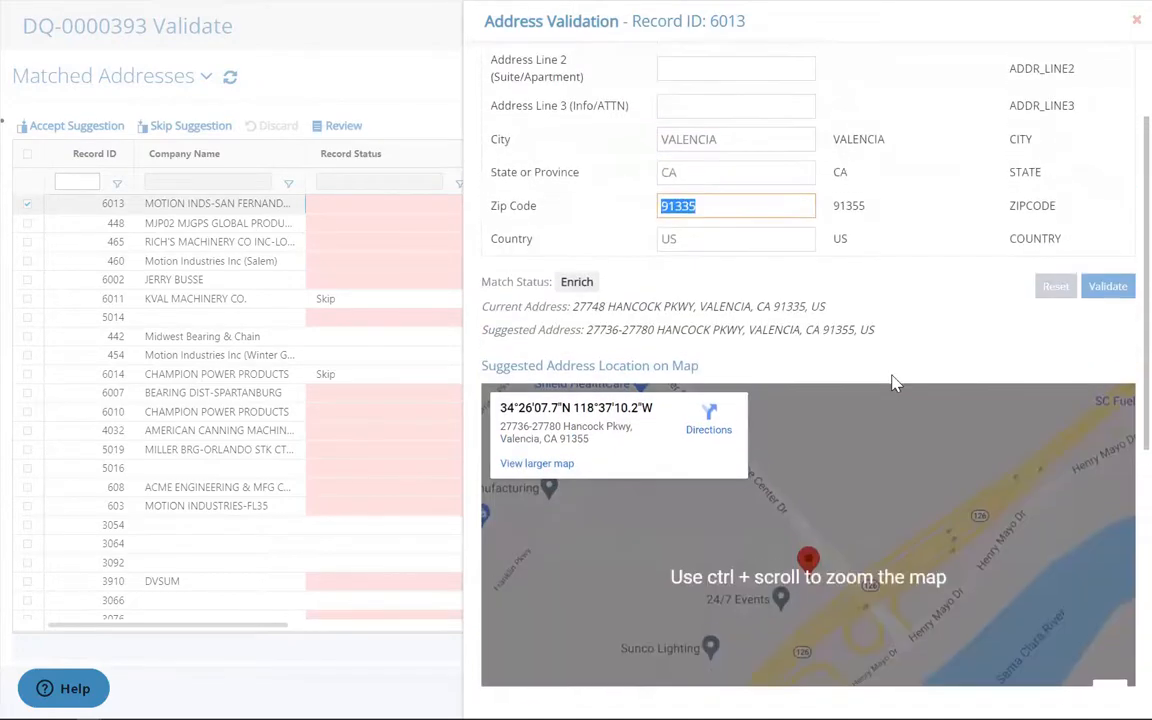
scroll(893, 388, up, 2)
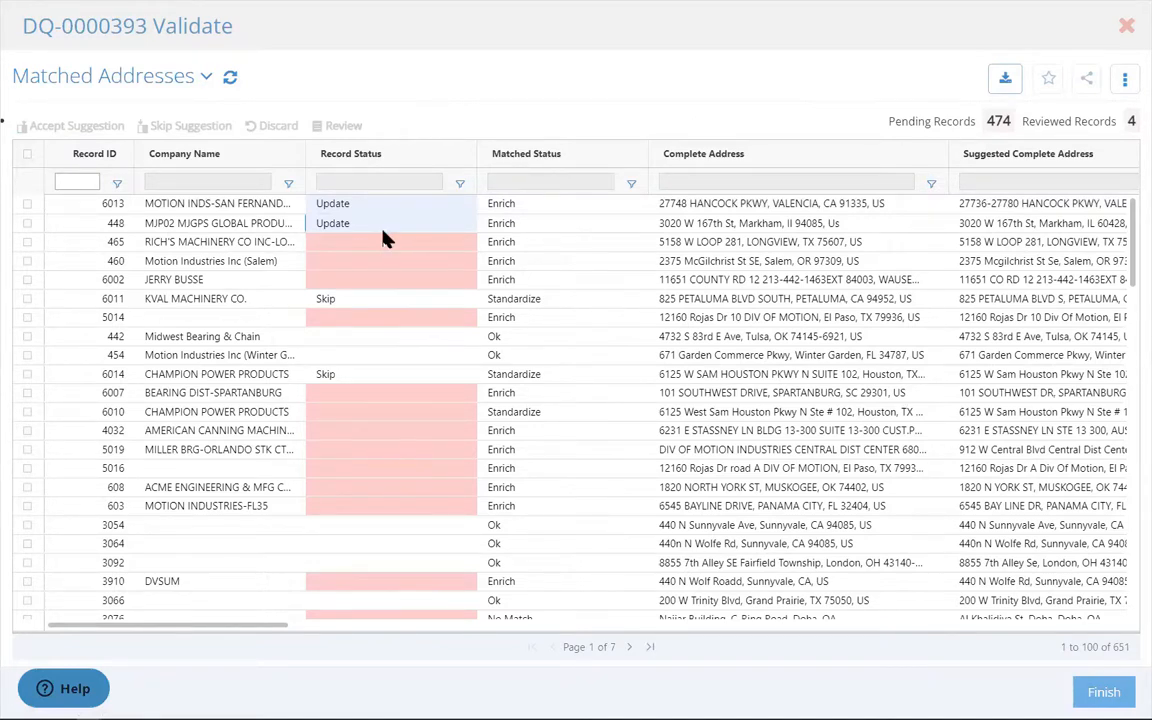
Set the record status to Update for the three records from RICH'S MACHINERY CO down to the one above KVAL MACHINERY
click(27, 155)
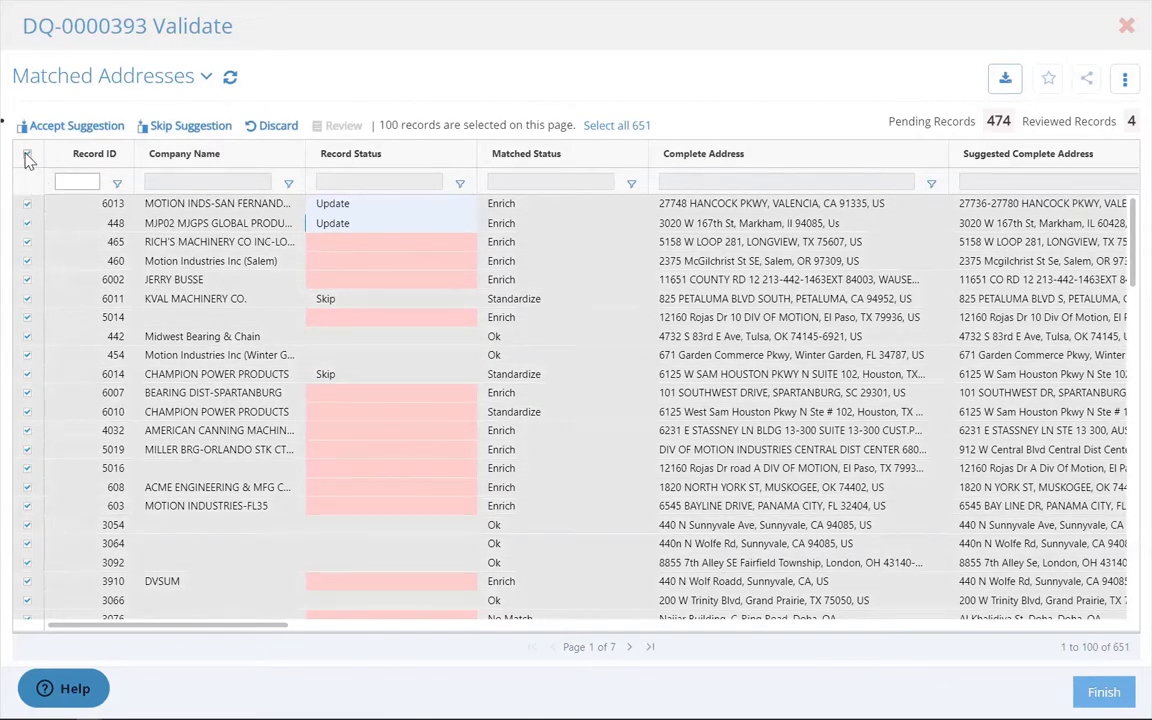
click(27, 156)
drag(355, 241, 345, 280)
text(Update Update Update)
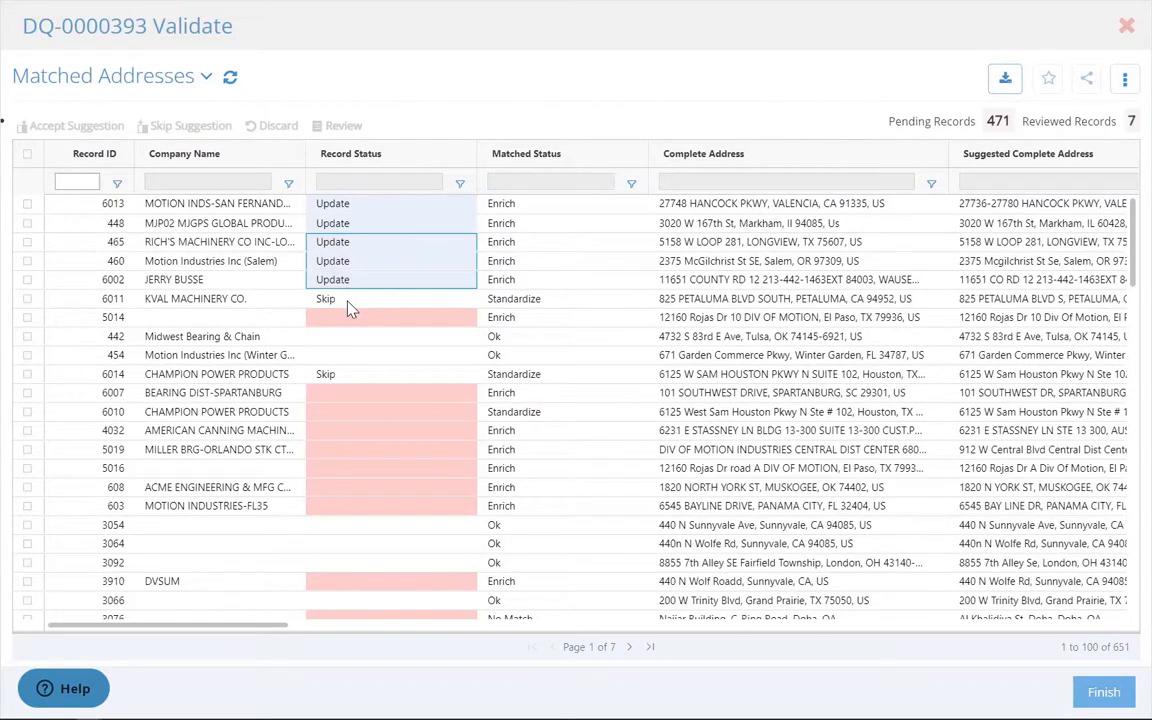
Filter the matched addresses by the Standardize matched status and set the record status of the pending ones to Skip
click(632, 192)
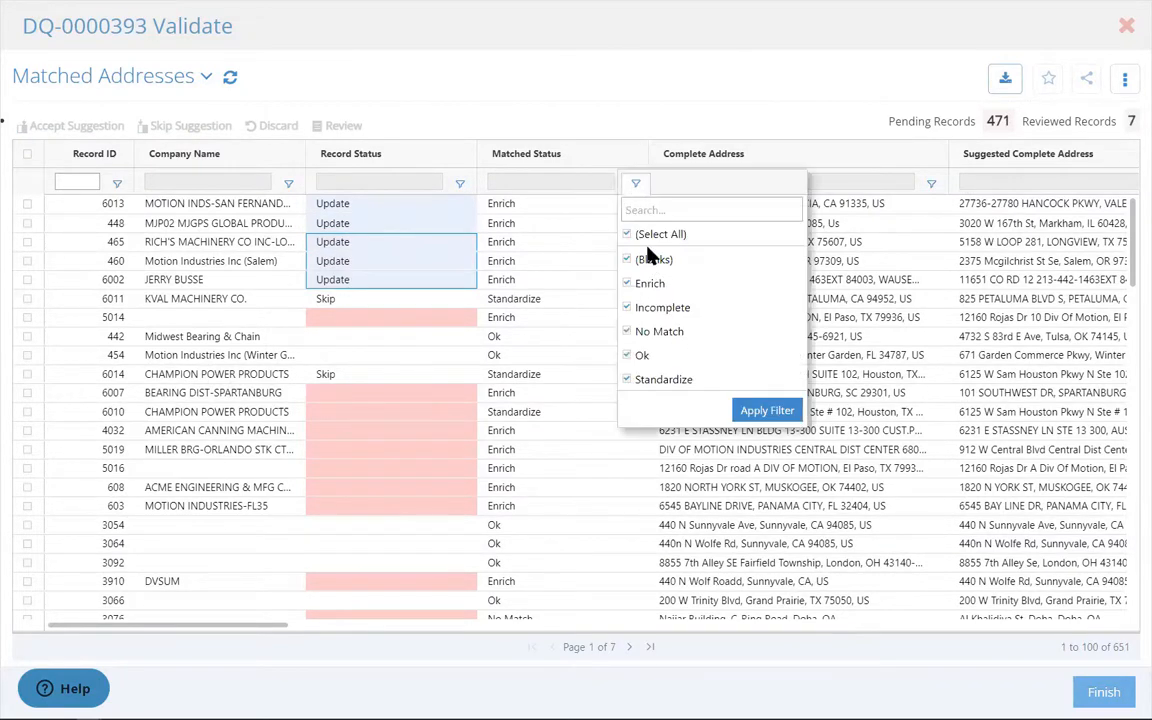
click(645, 380)
click(752, 410)
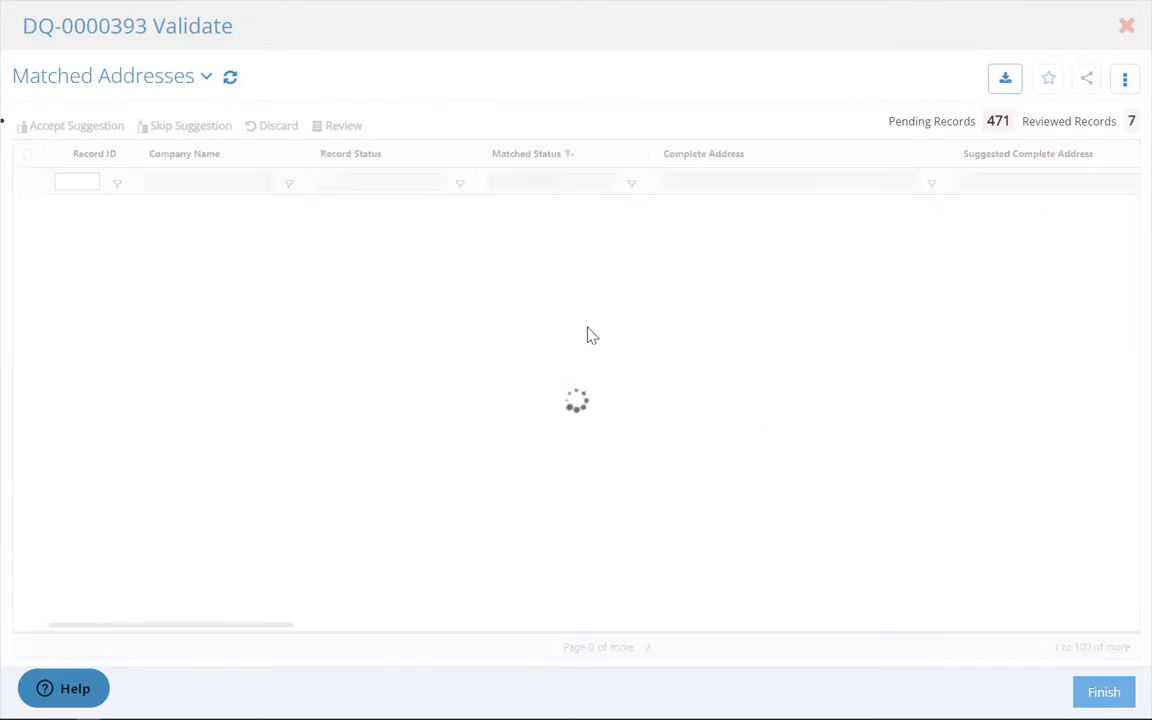
click(340, 223)
drag(345, 242, 352, 548)
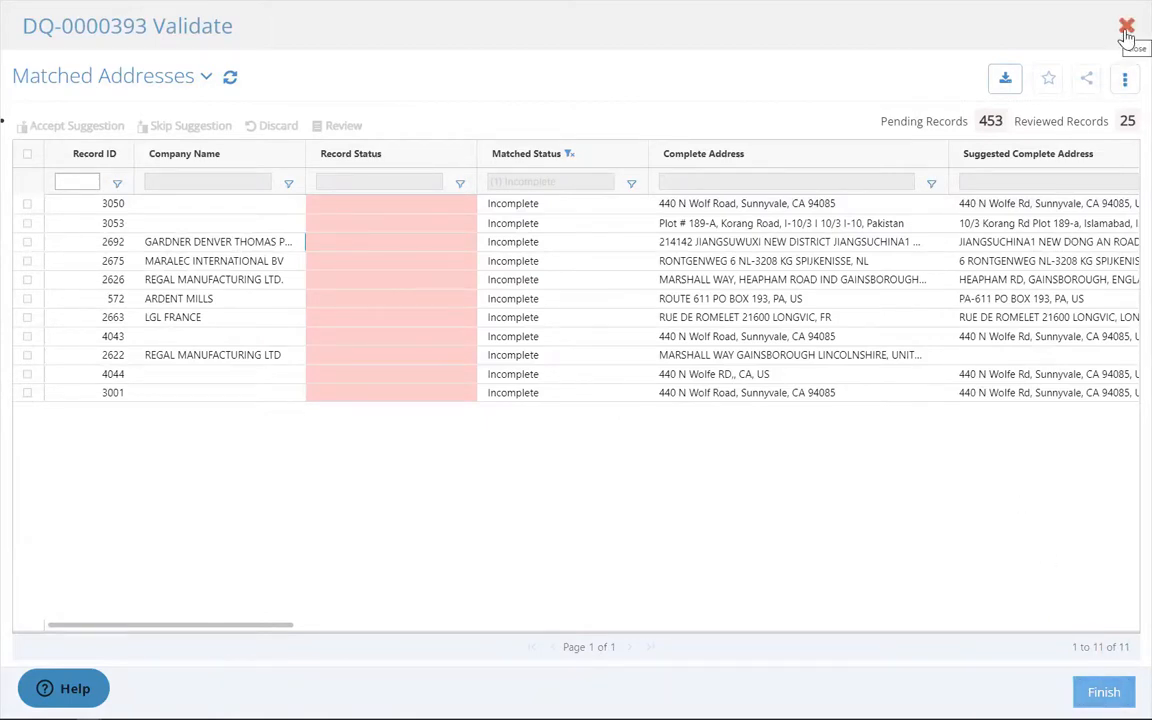
Finish the address review and commit the modified addresses to the source
click(1100, 690)
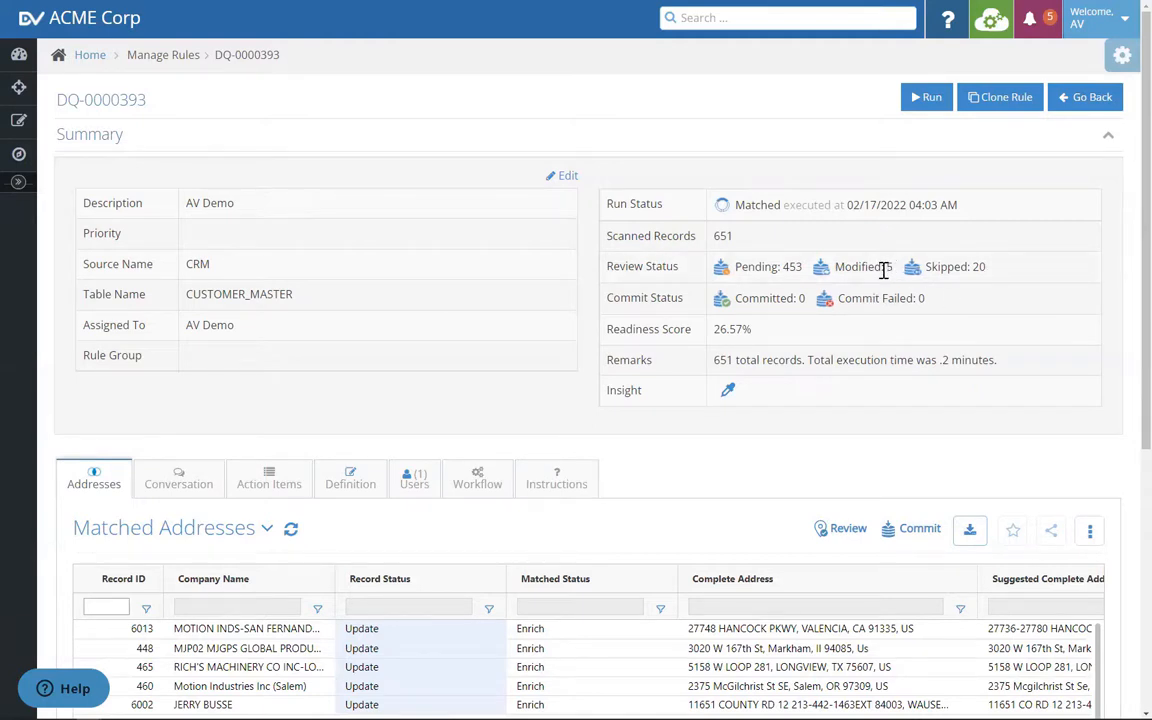
click(915, 530)
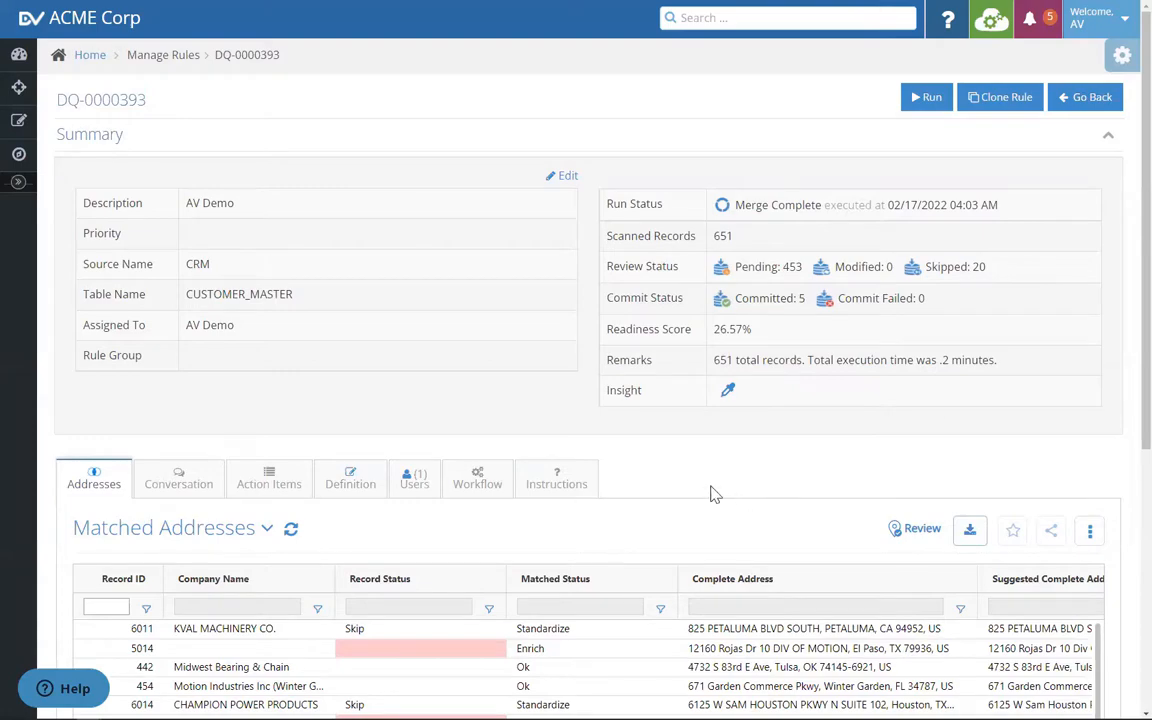
Reopen the address review, filter the record status to Update-Synched to check the committed records, and finish the review
scroll(713, 486, down, 3)
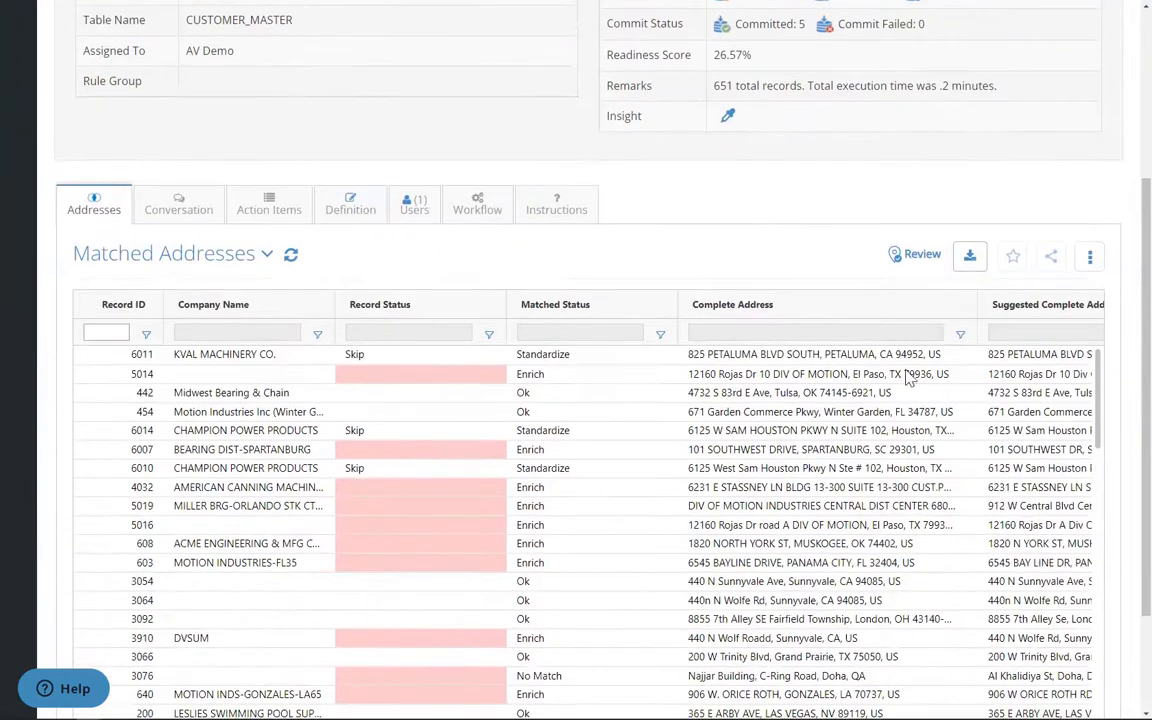
click(918, 256)
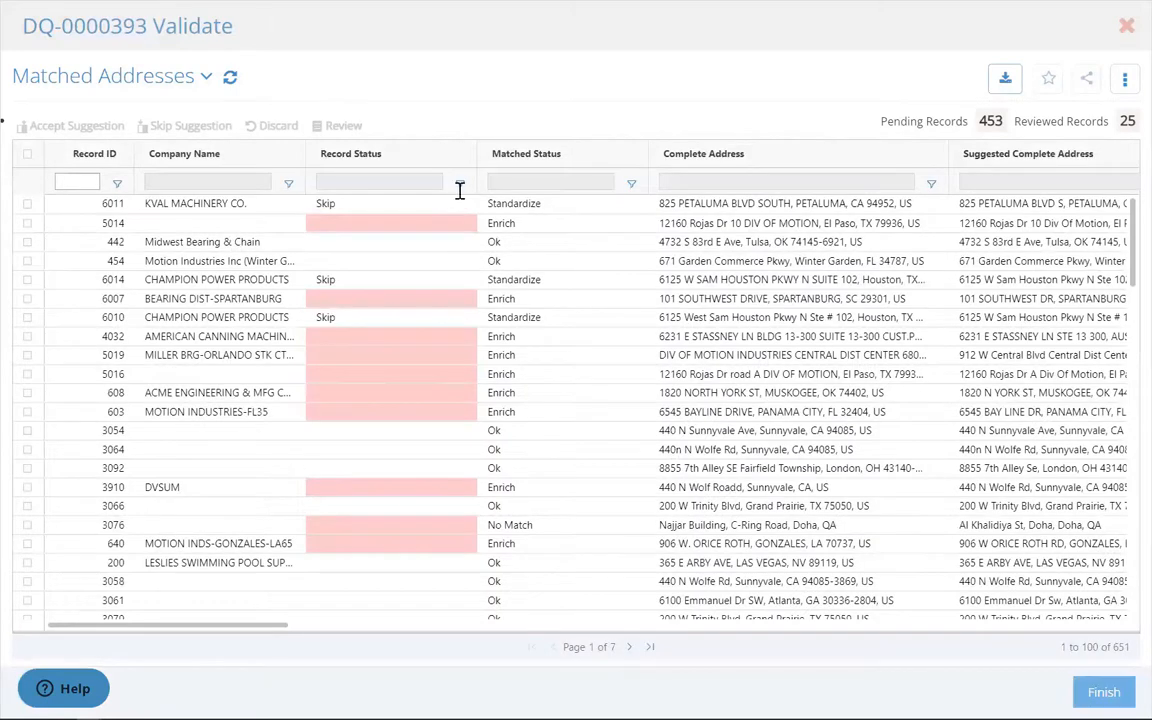
click(463, 186)
click(455, 234)
click(455, 307)
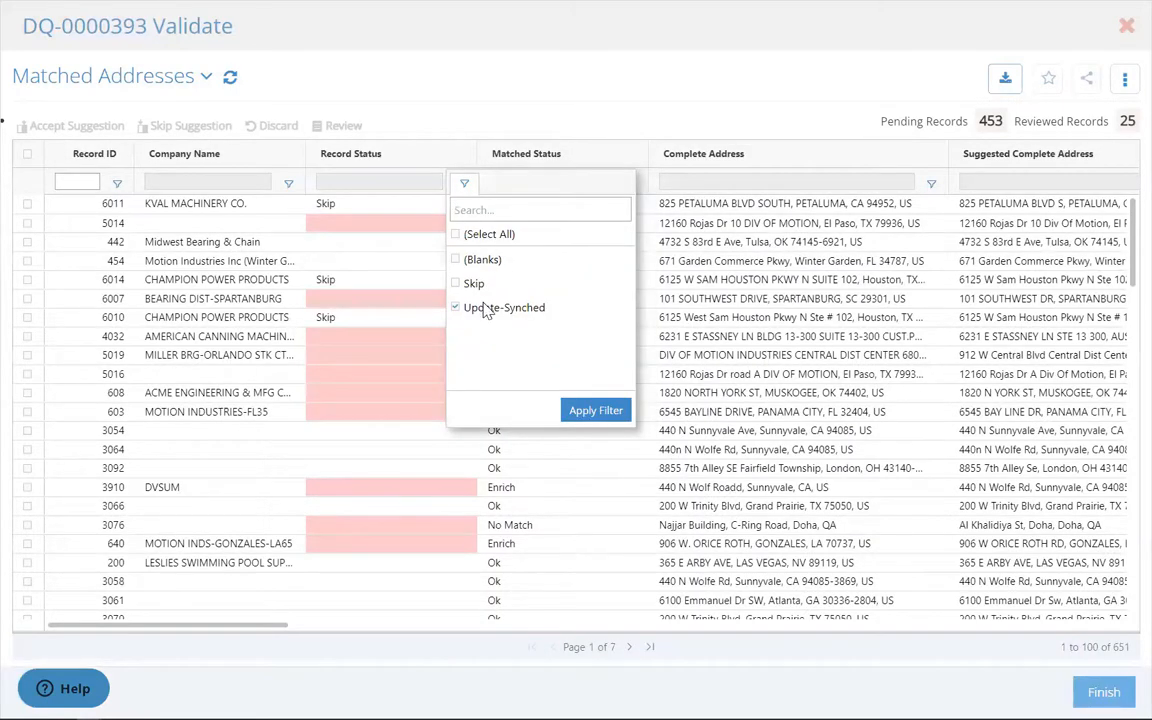
click(596, 413)
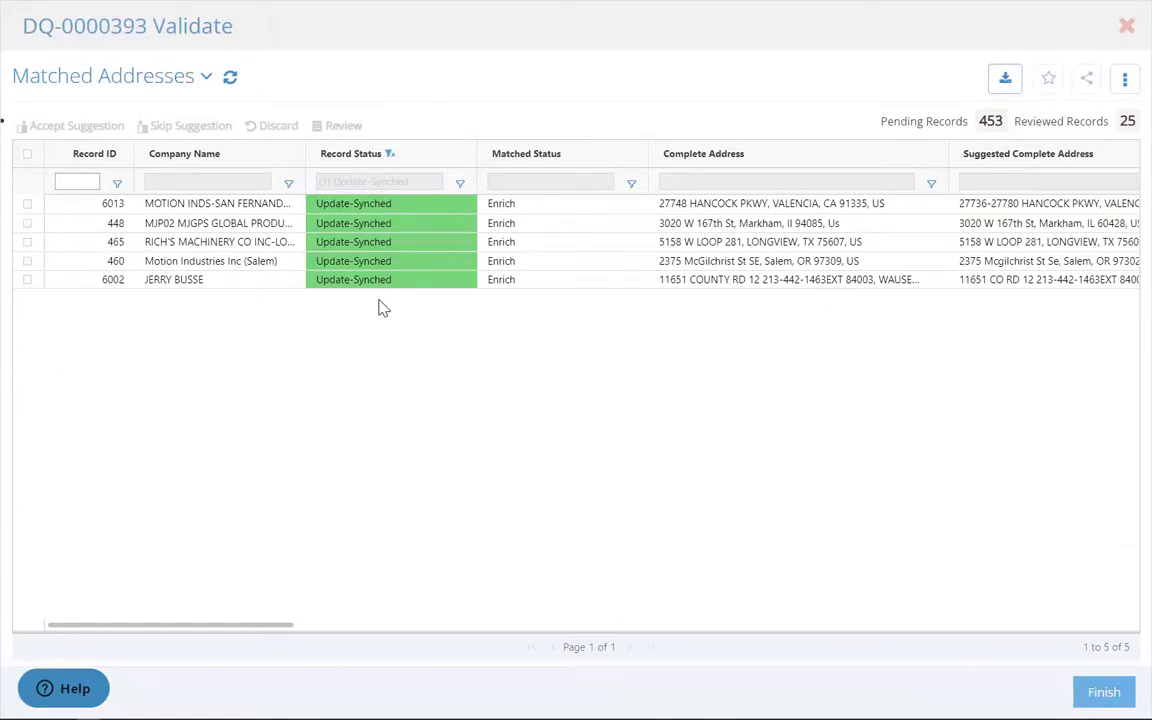
click(1104, 692)
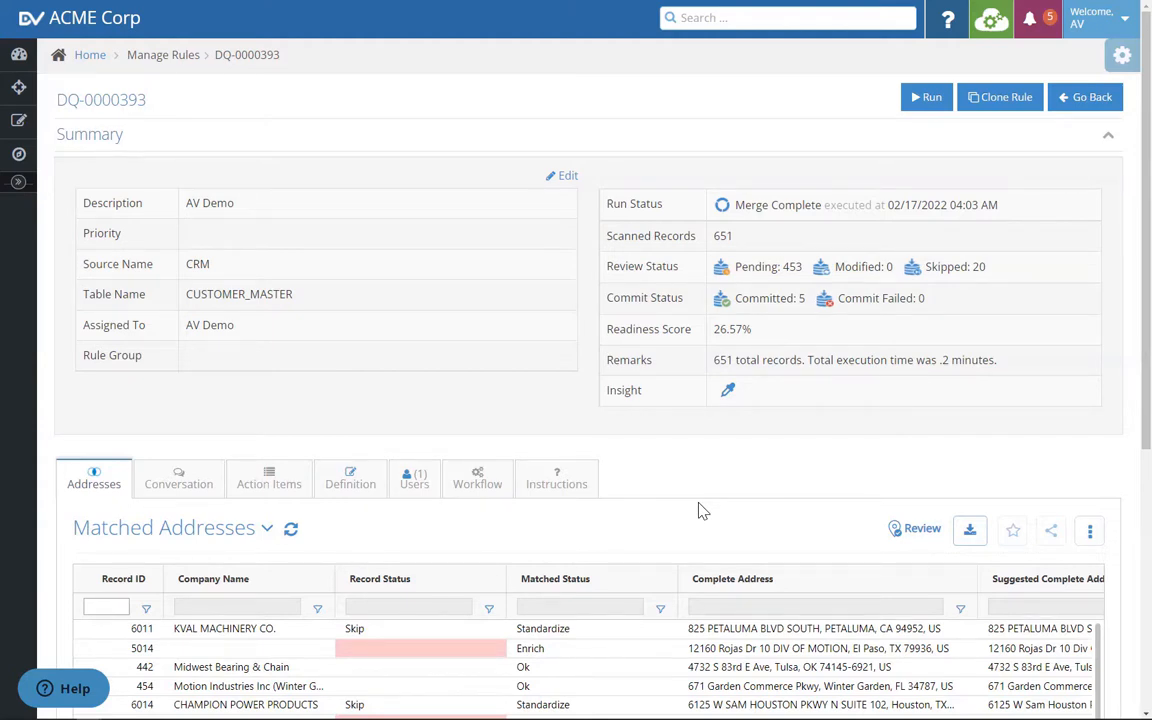
Add a workflow to the AV Demo rule using the four-step Match, User-Merge, Merge-Approval and Commit-Changes template
click(477, 479)
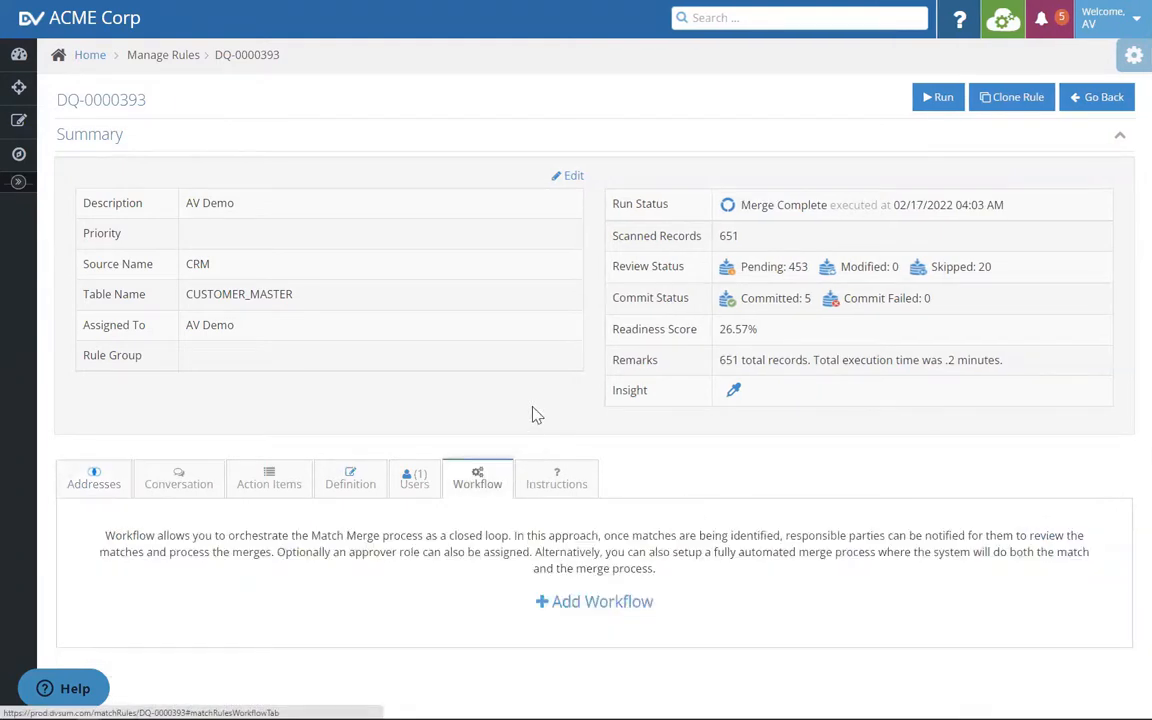
click(612, 605)
scroll(525, 514, down, 2)
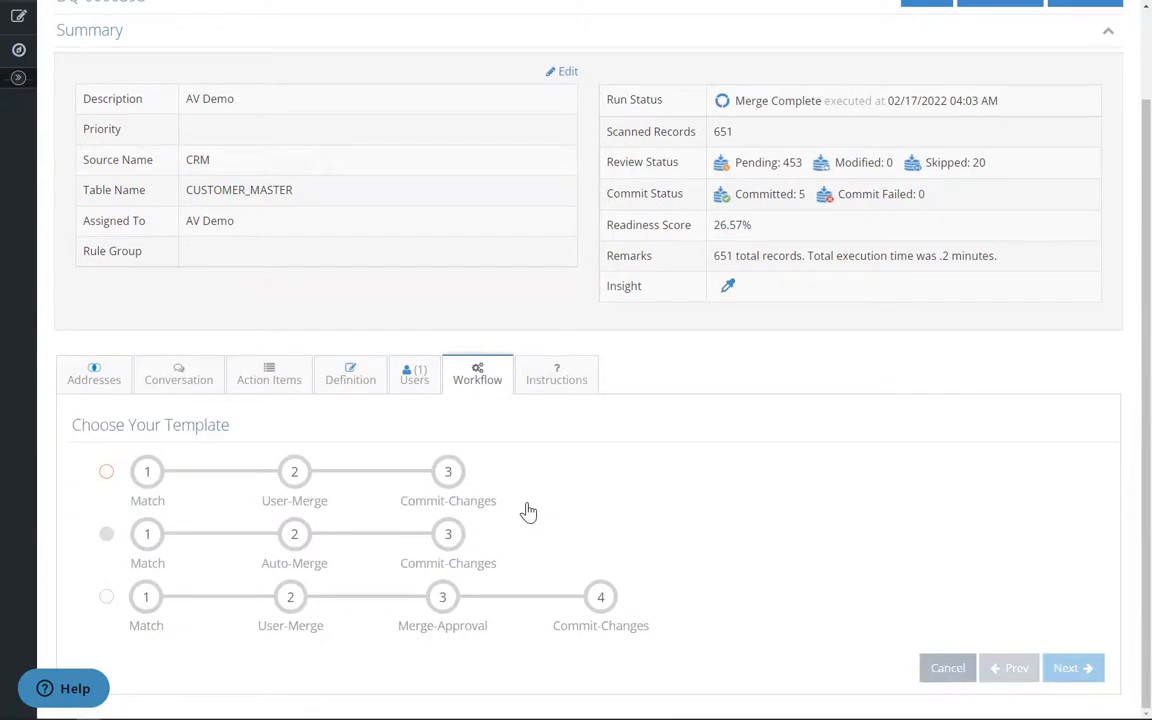
click(105, 473)
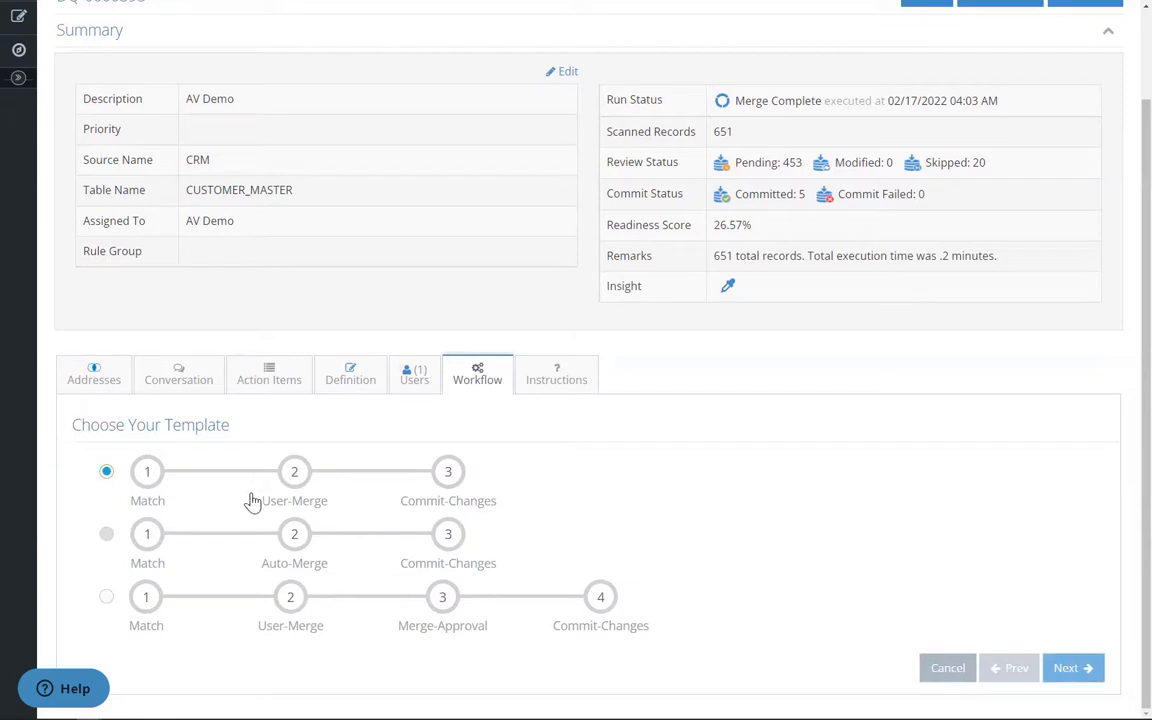
click(106, 599)
click(1070, 672)
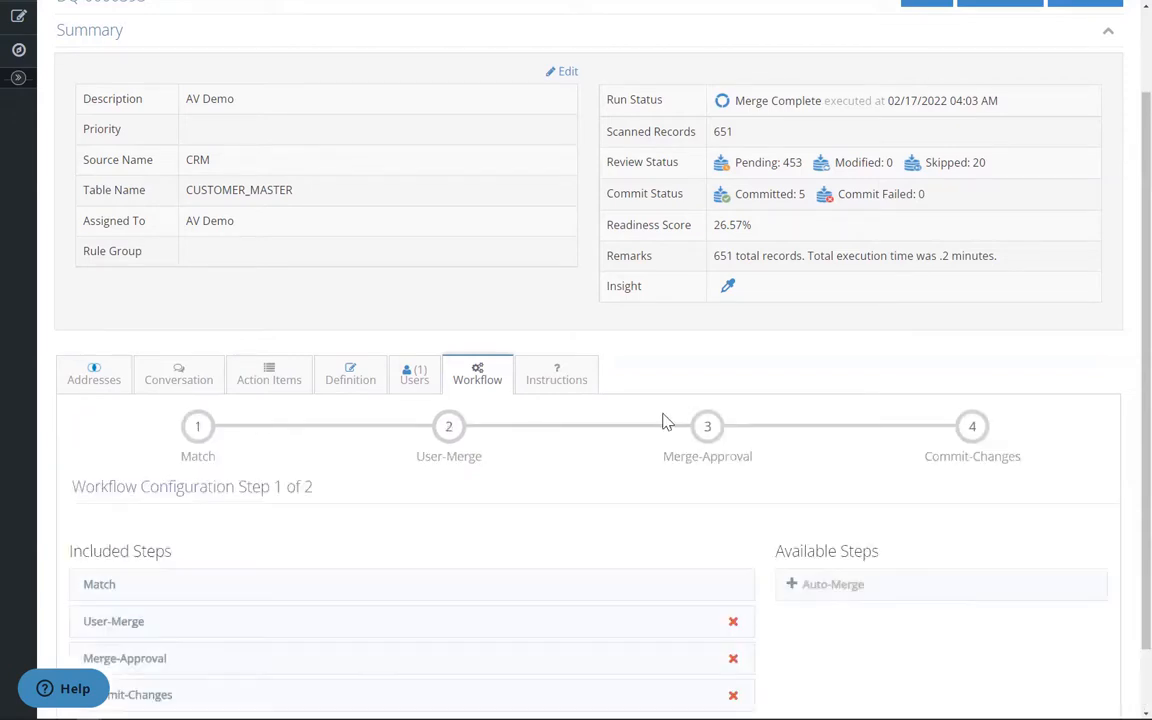
Keep all four included steps, save the workflow with Write-back to Source, and enable it
scroll(665, 421, down, 1)
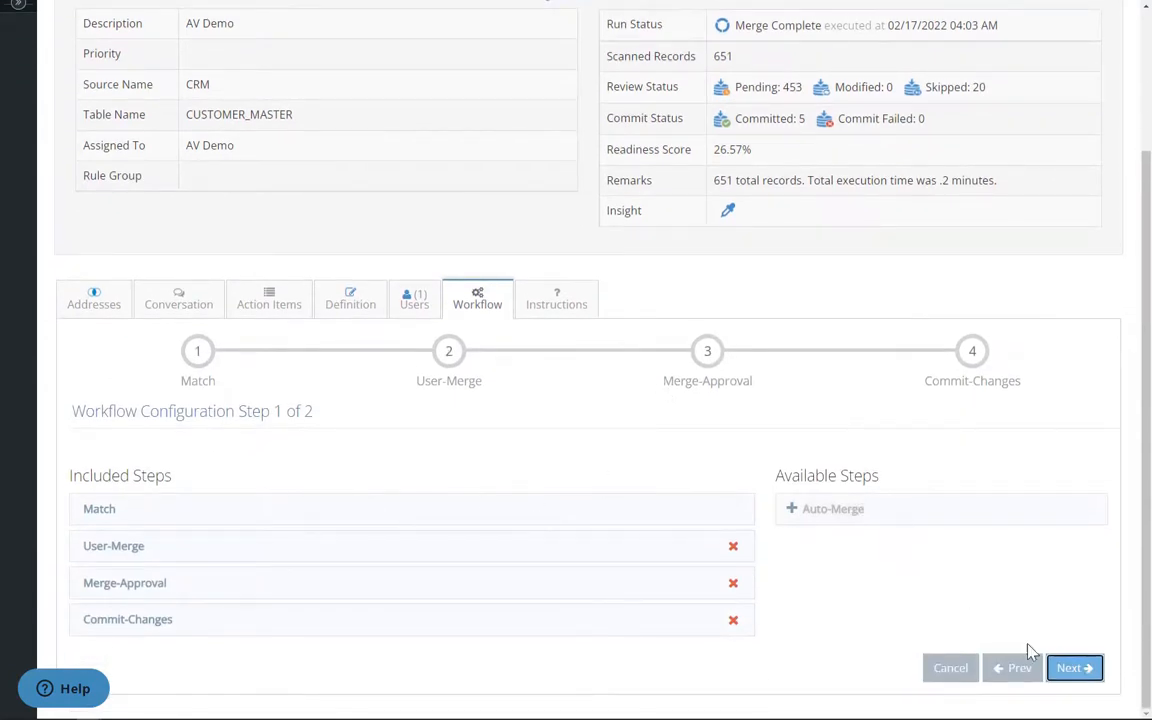
click(1063, 677)
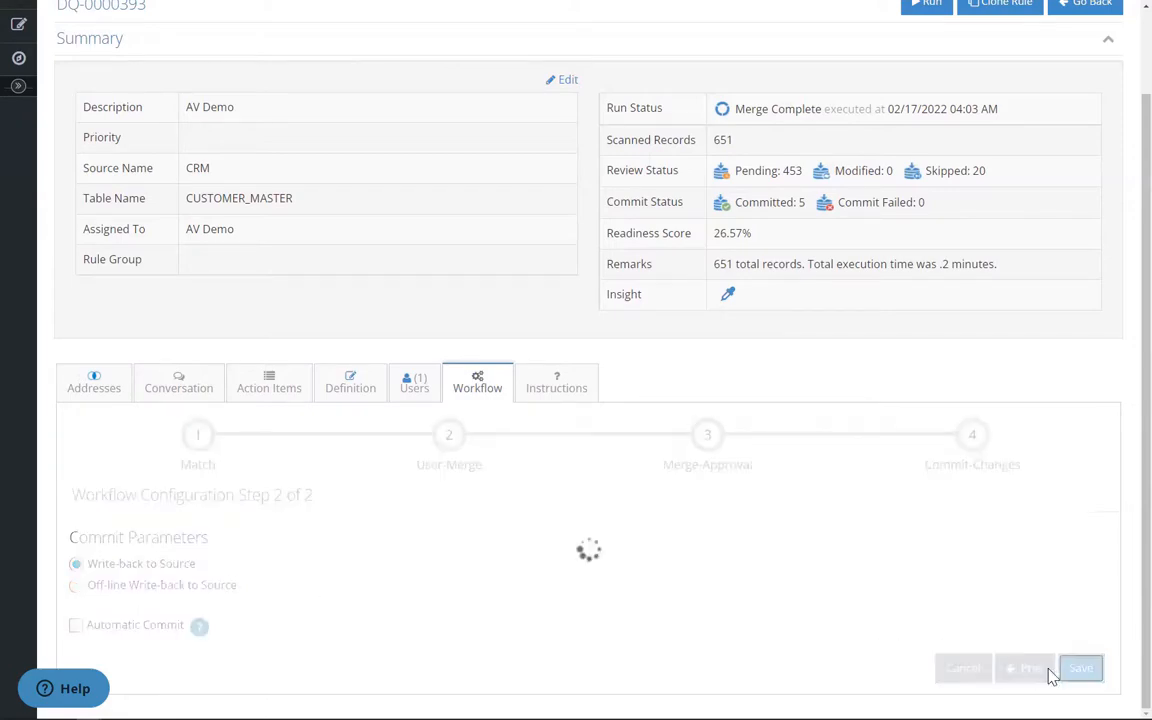
click(1080, 668)
click(958, 591)
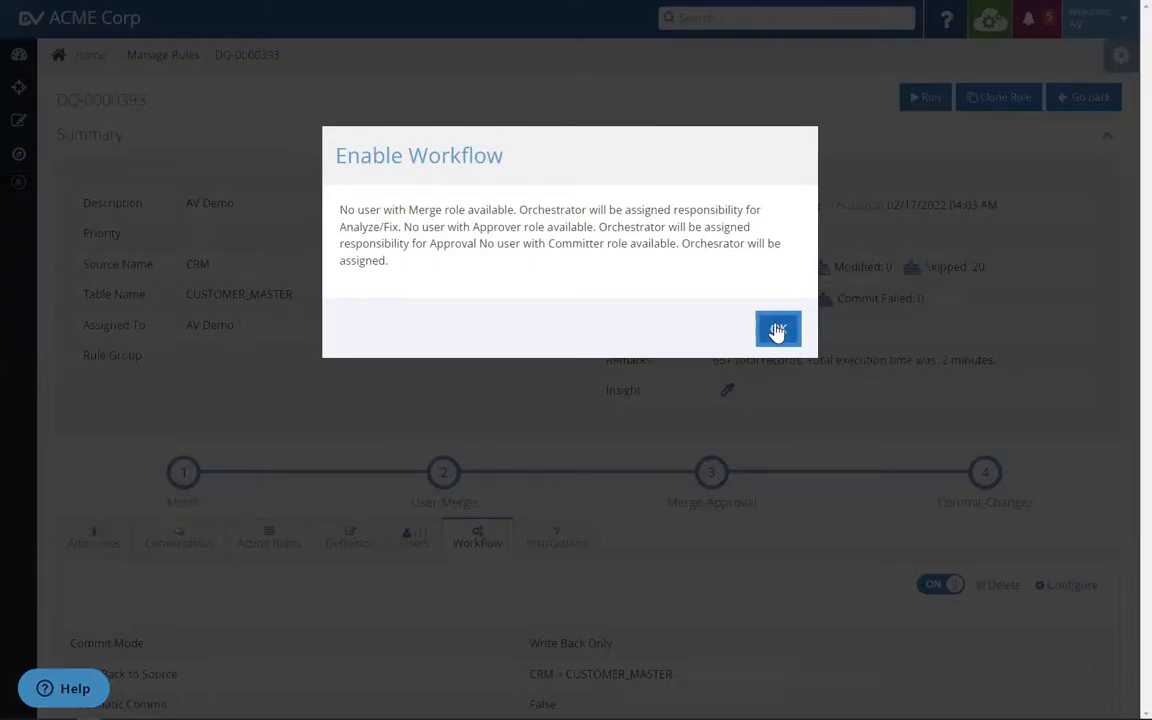
click(777, 328)
Assign another user to the AV Demo rule with the Can Merge/Approve permission
scroll(361, 417, down, 1)
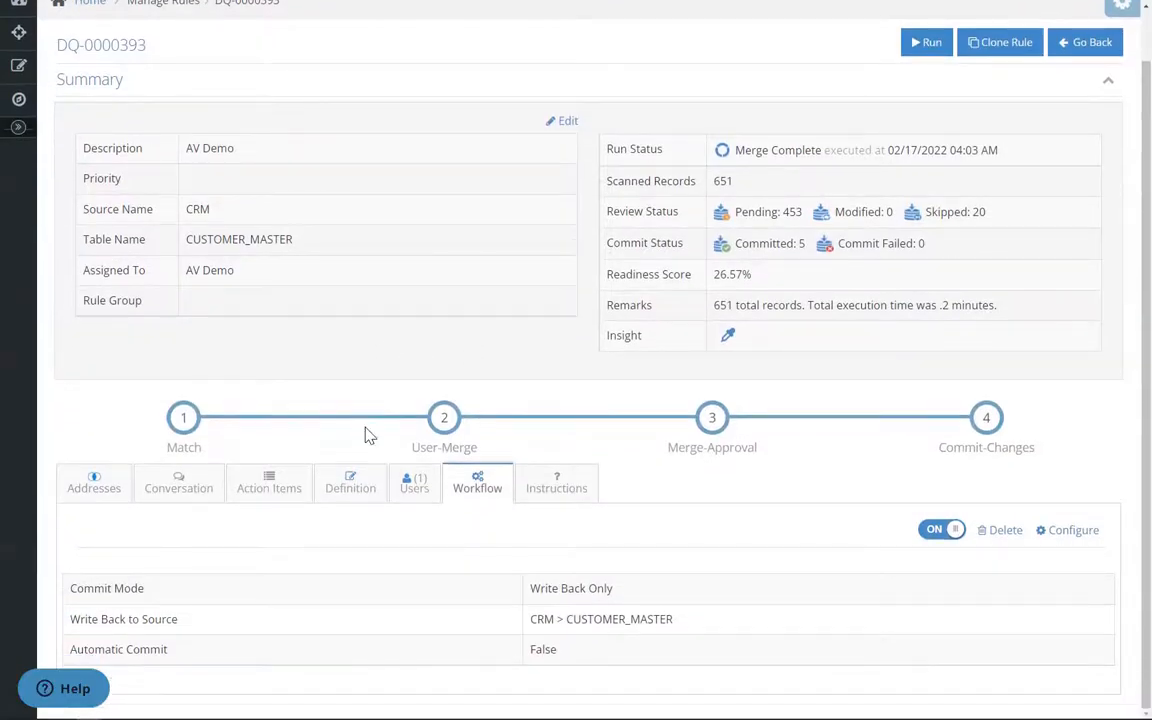
click(414, 482)
scroll(330, 560, down, 1)
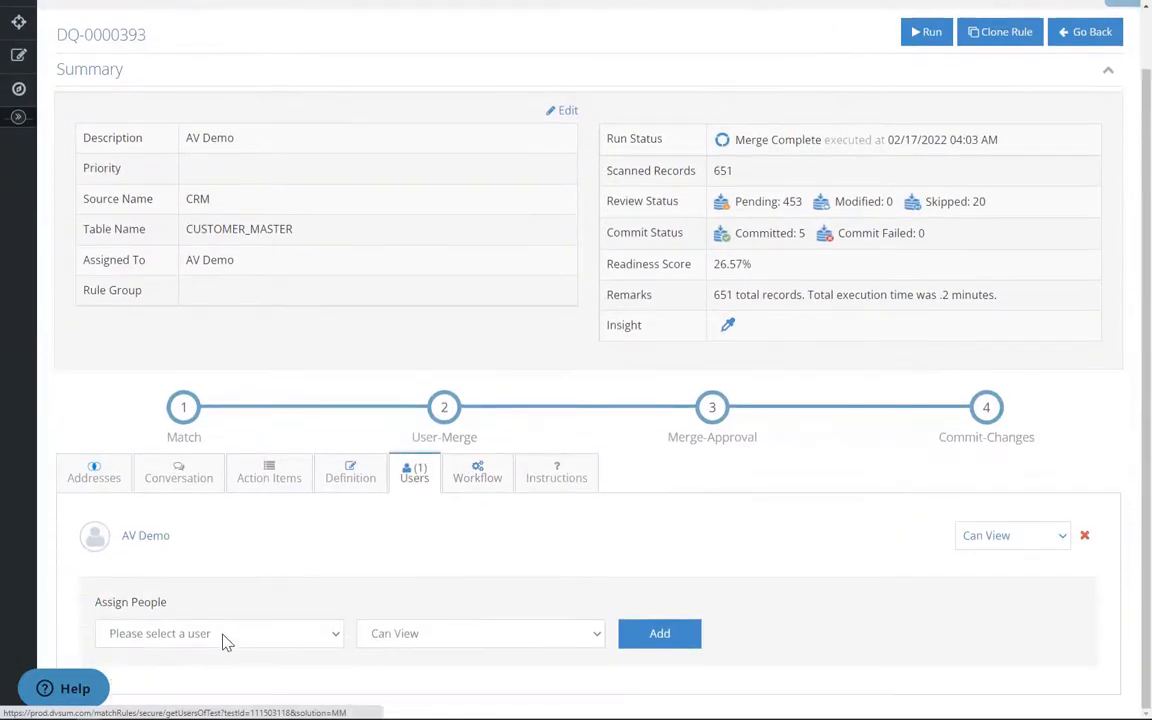
click(228, 634)
click(180, 468)
click(422, 634)
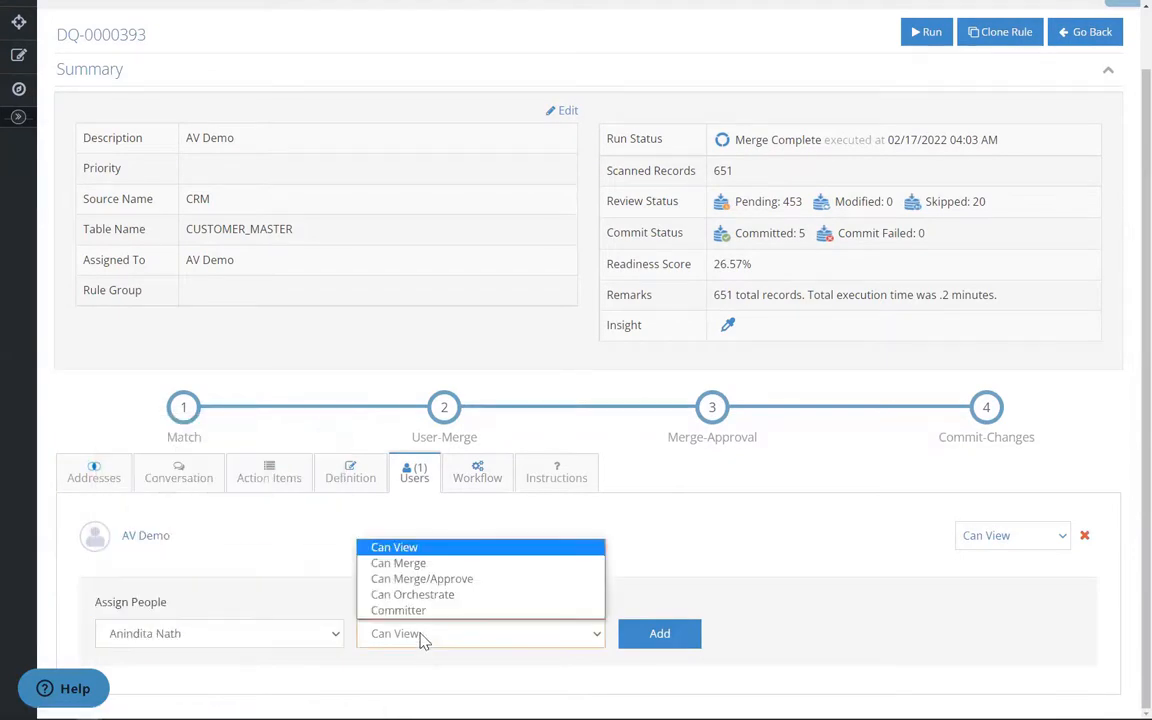
click(432, 579)
click(676, 640)
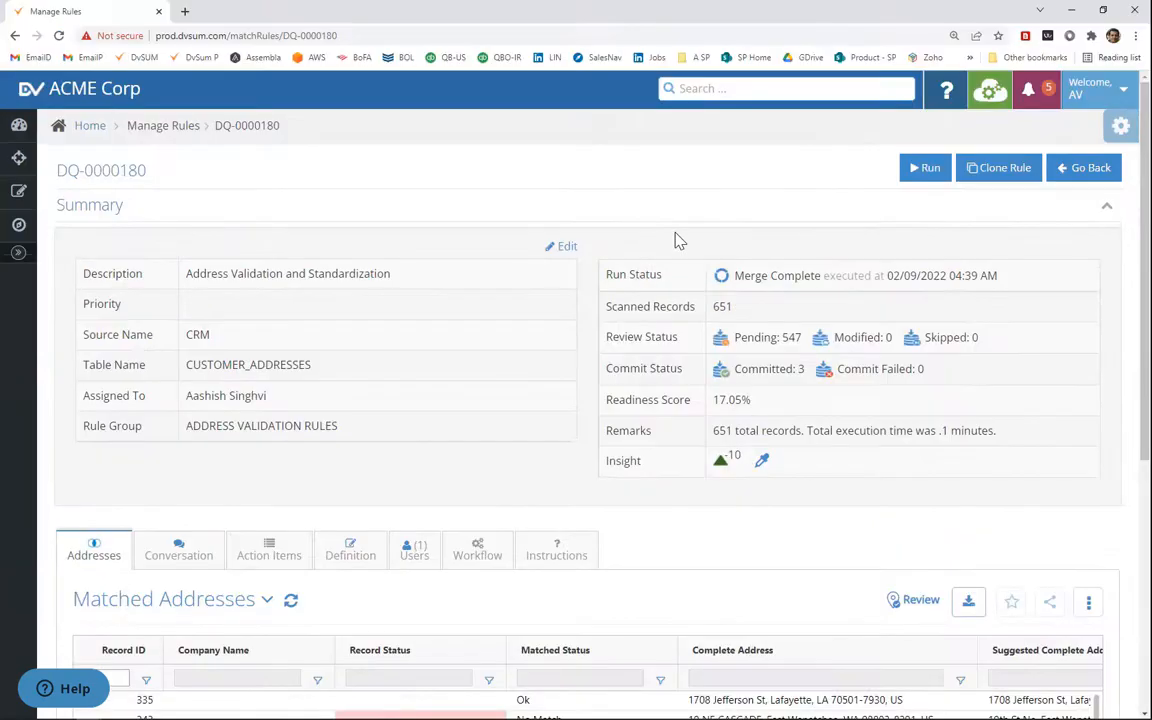
Return to the rules list and open the schedule settings for the Address Validation and Standardization rule DQ-0000180
click(1081, 170)
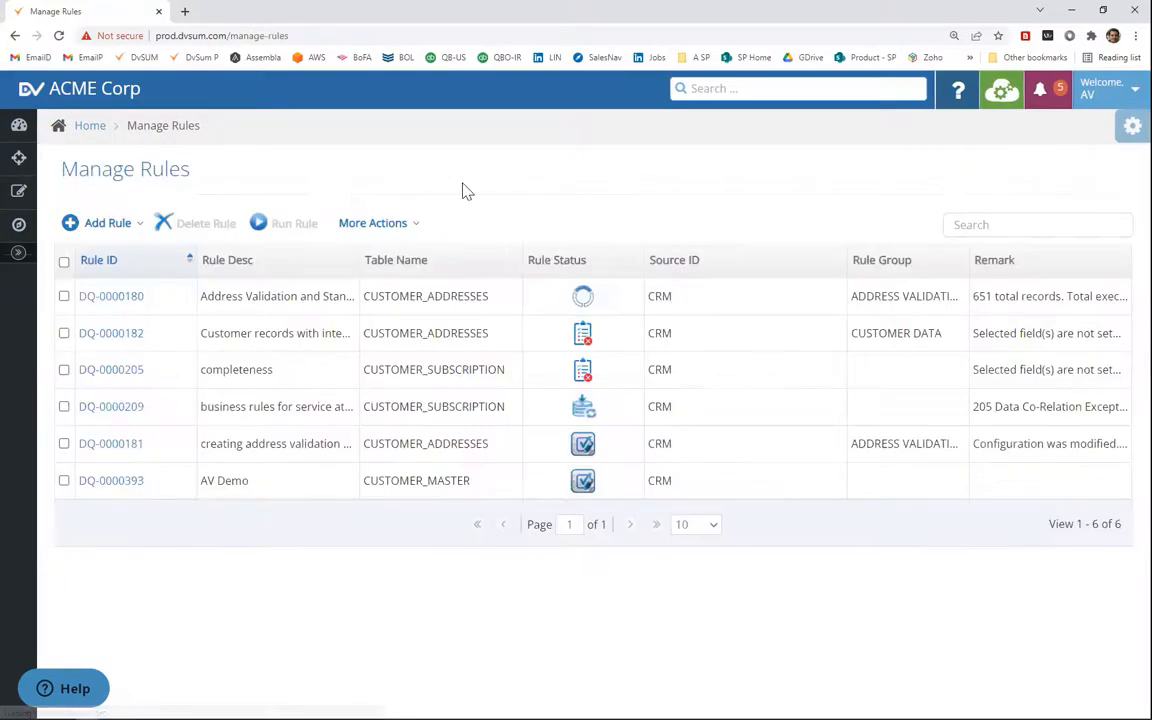
click(64, 298)
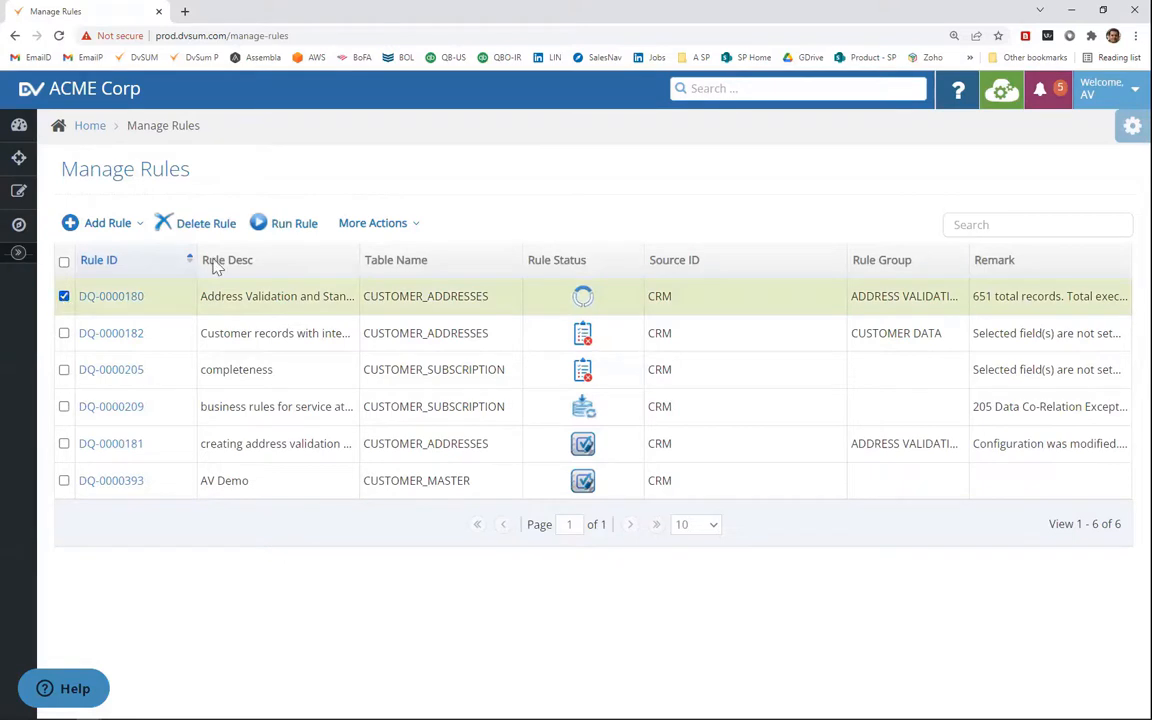
click(378, 226)
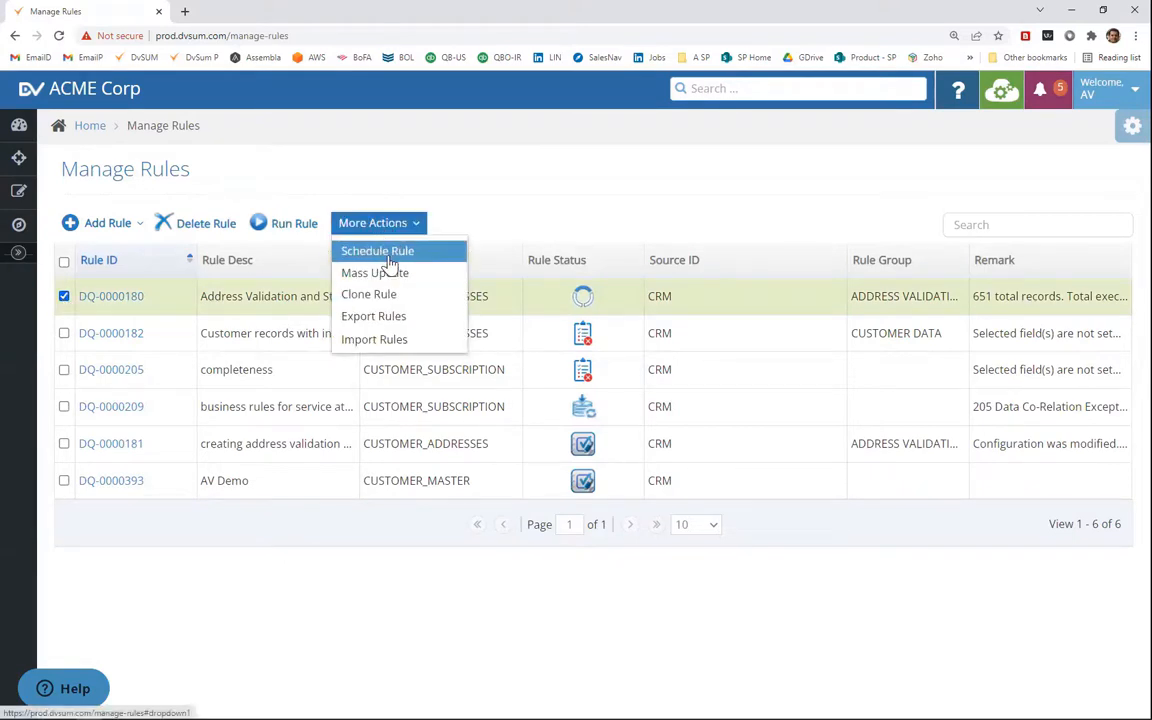
click(388, 253)
click(114, 151)
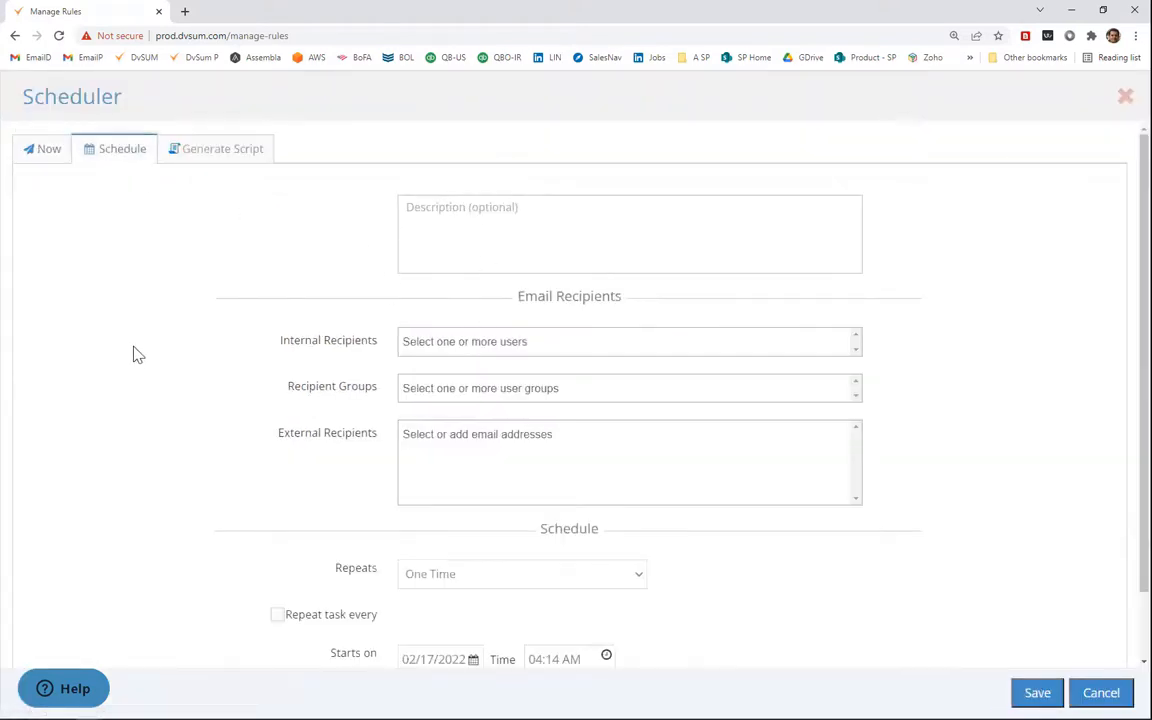
Schedule the rule to repeat weekly on Friday instead of Monday, and save the schedule
scroll(432, 519, down, 1)
click(460, 500)
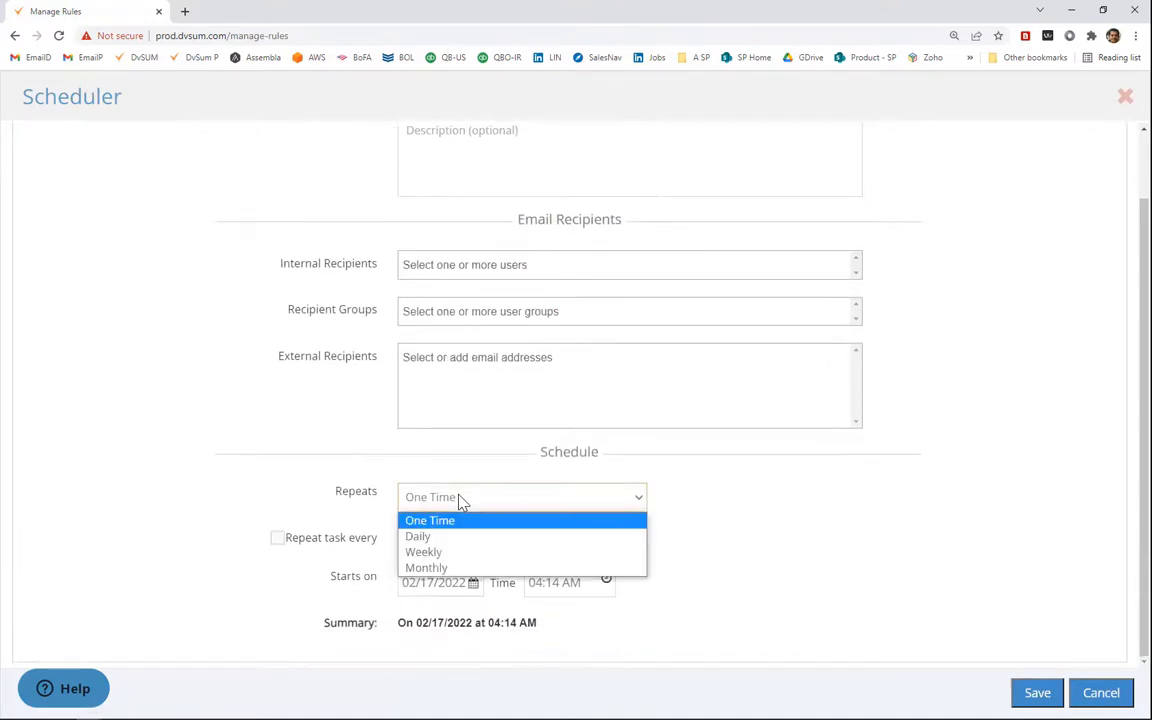
click(445, 552)
scroll(406, 542, down, 3)
click(450, 440)
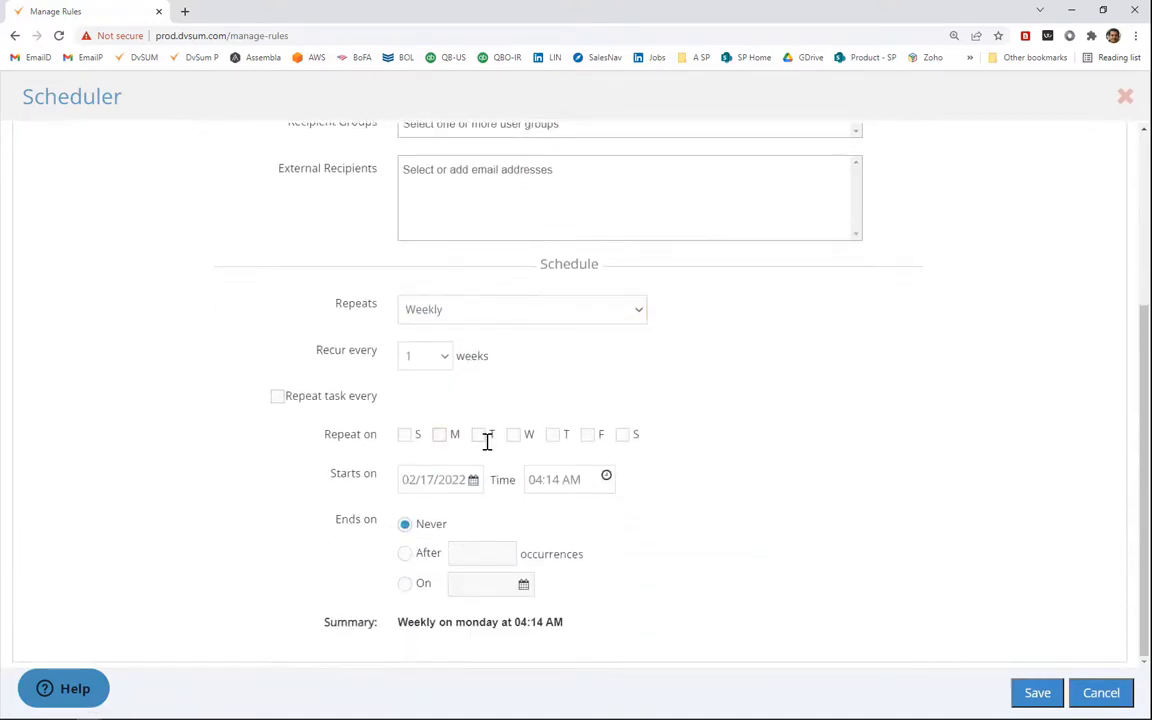
click(590, 437)
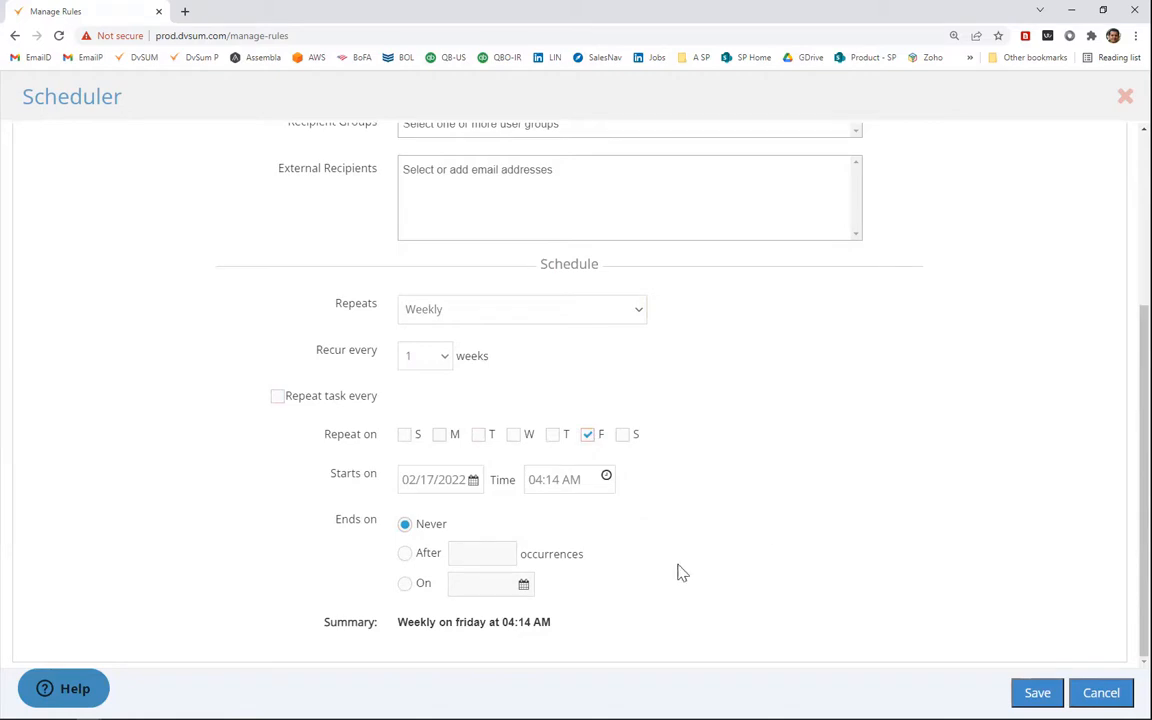
click(1037, 692)
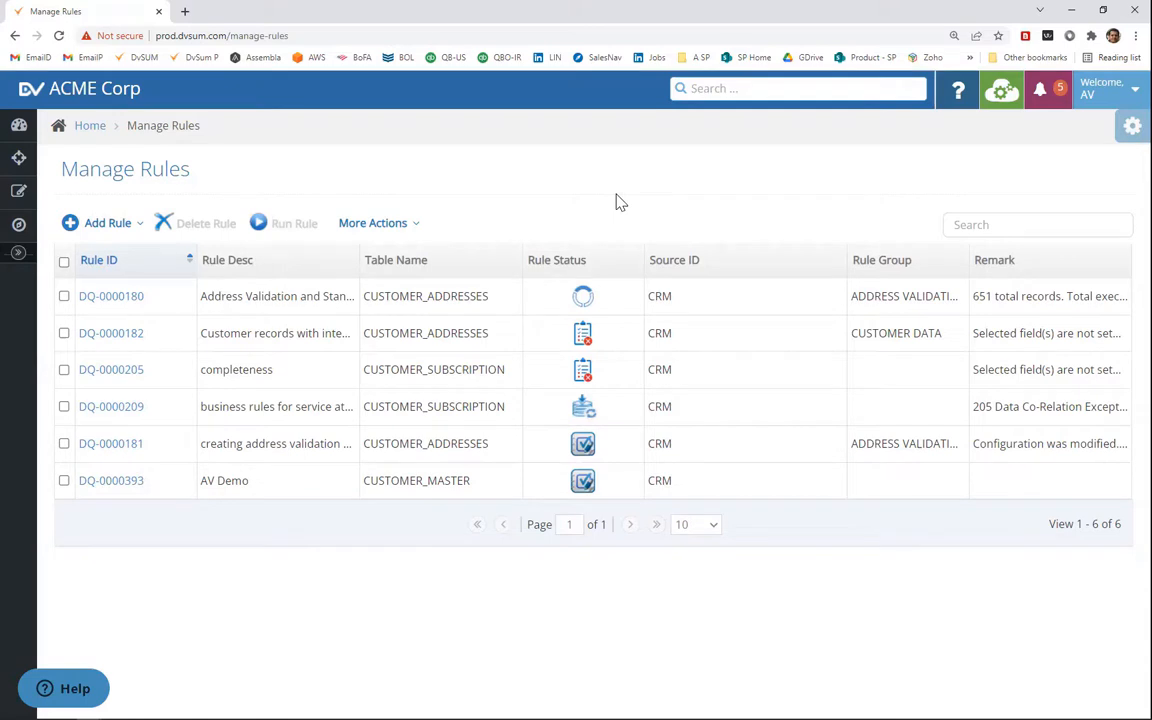
Switch to Postman, send the PROD v2 address-validation POST request, and check the matched zip code and status name in the response
key(alt+Tab)
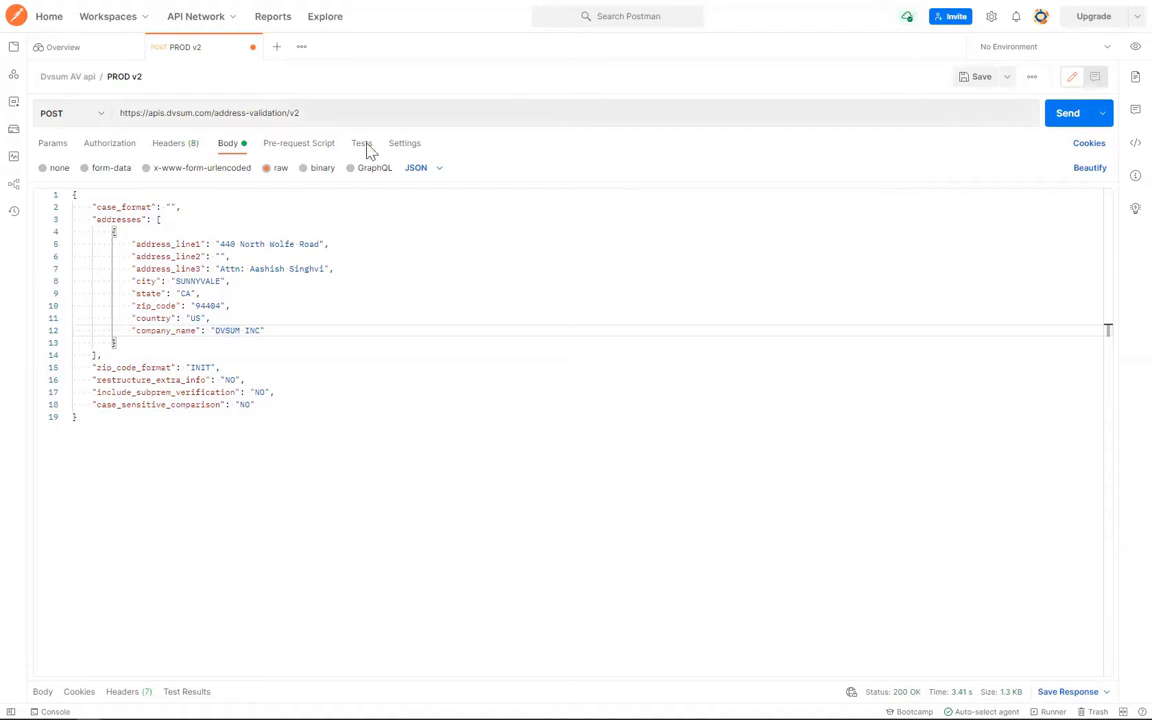
drag(295, 112, 90, 116)
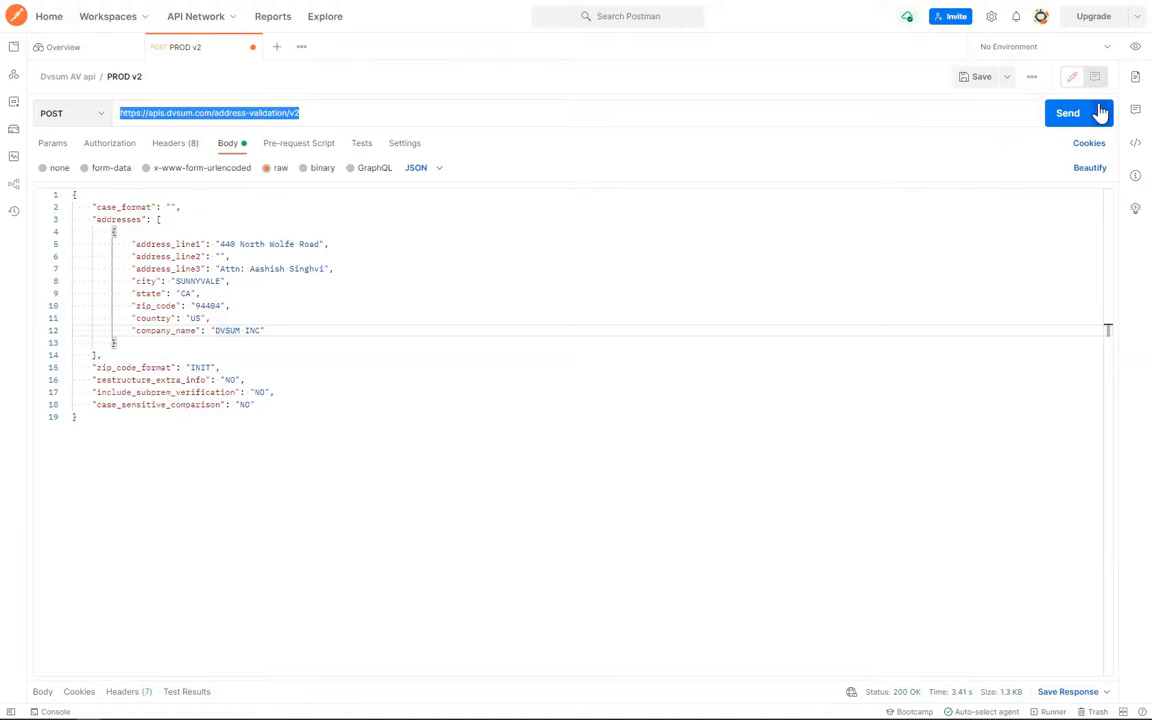
click(1068, 115)
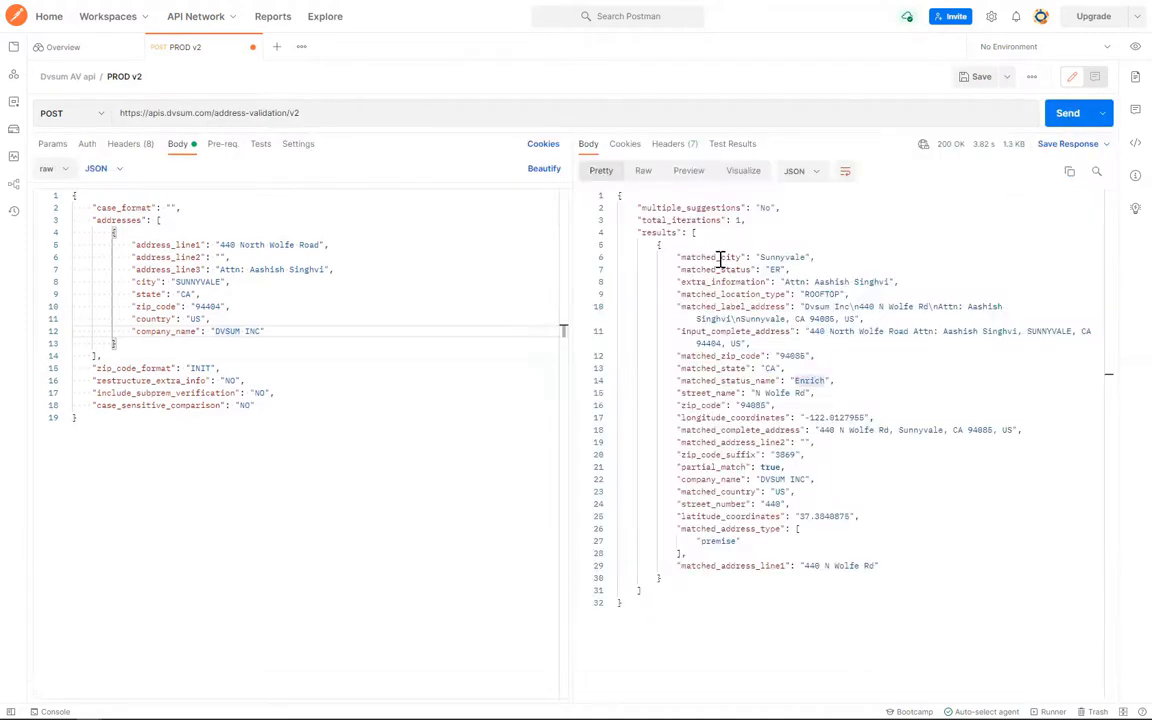
double_click(796, 355)
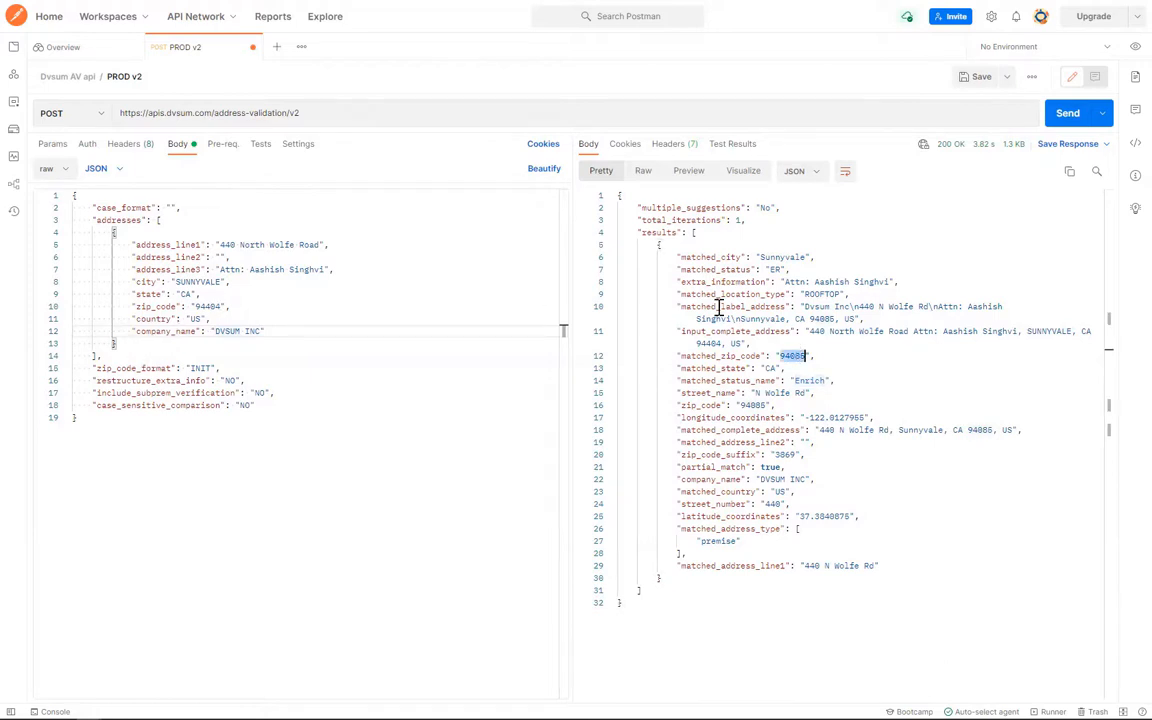
double_click(806, 380)
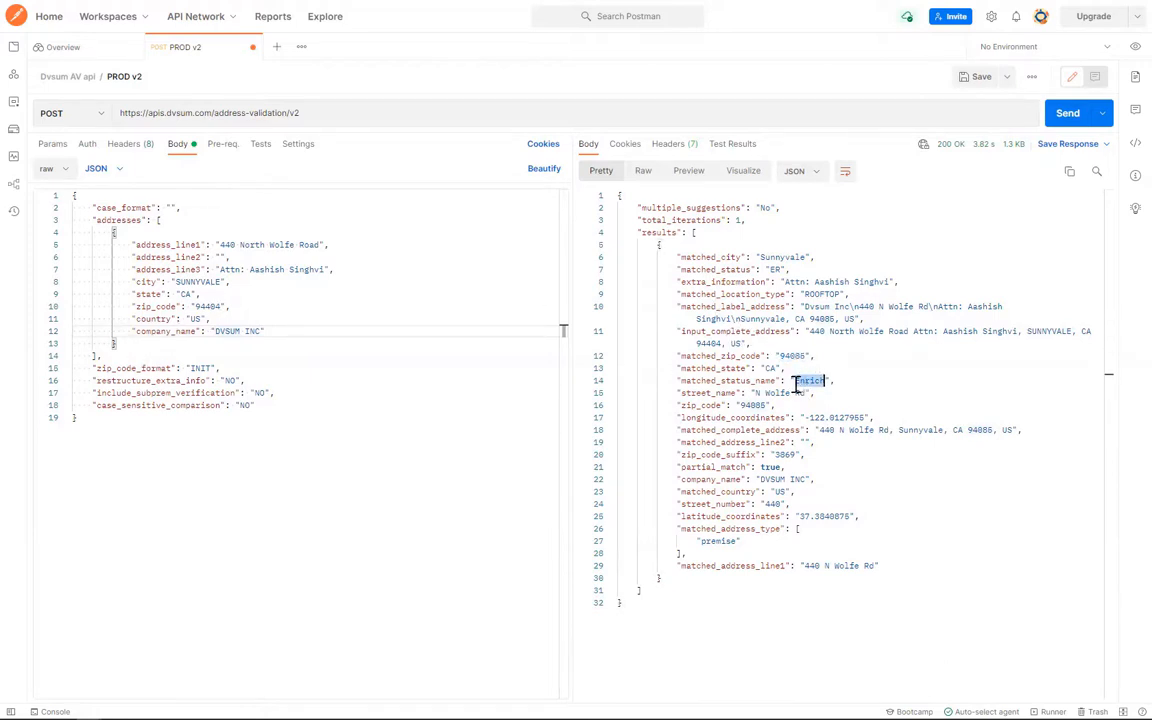